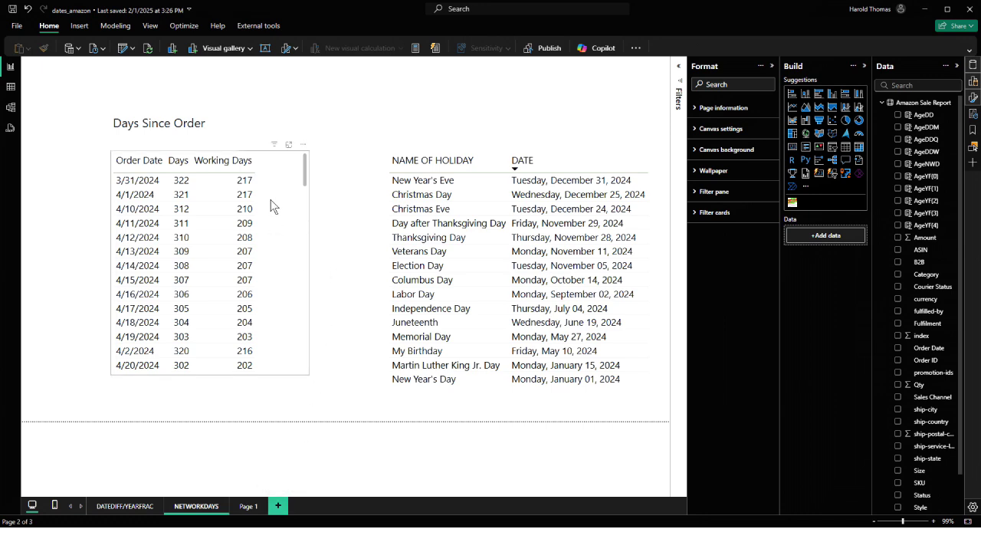
key("alt+Tab")
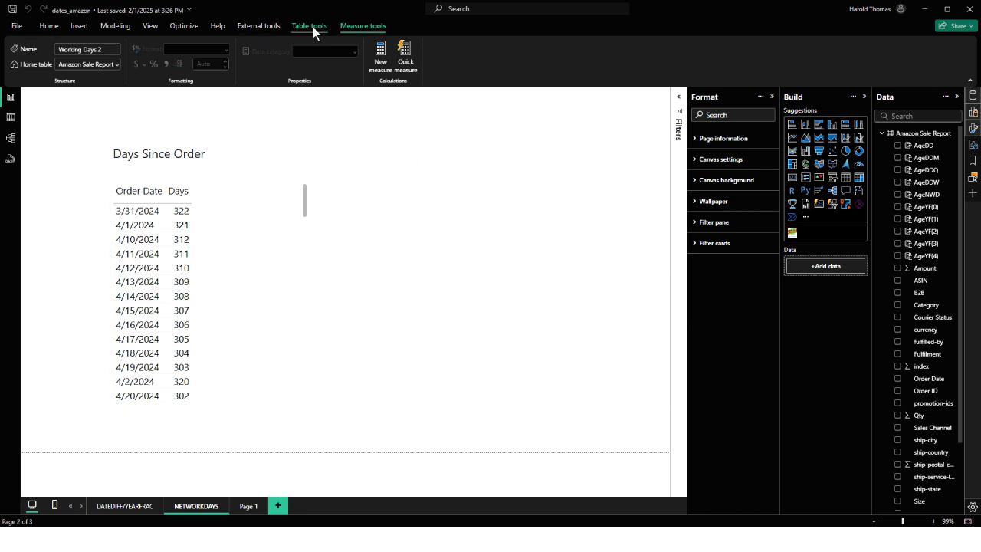
Step: Add a calculated column to the Amazon Sale Report table and begin its formula with Working Days 2 = NETWORKDAYS(
left_click(52, 29)
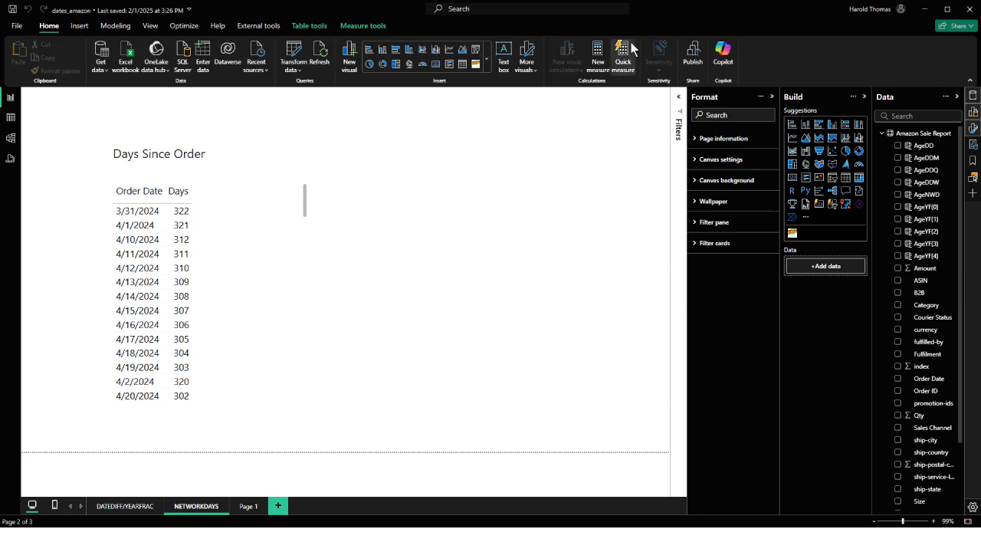
left_click(307, 26)
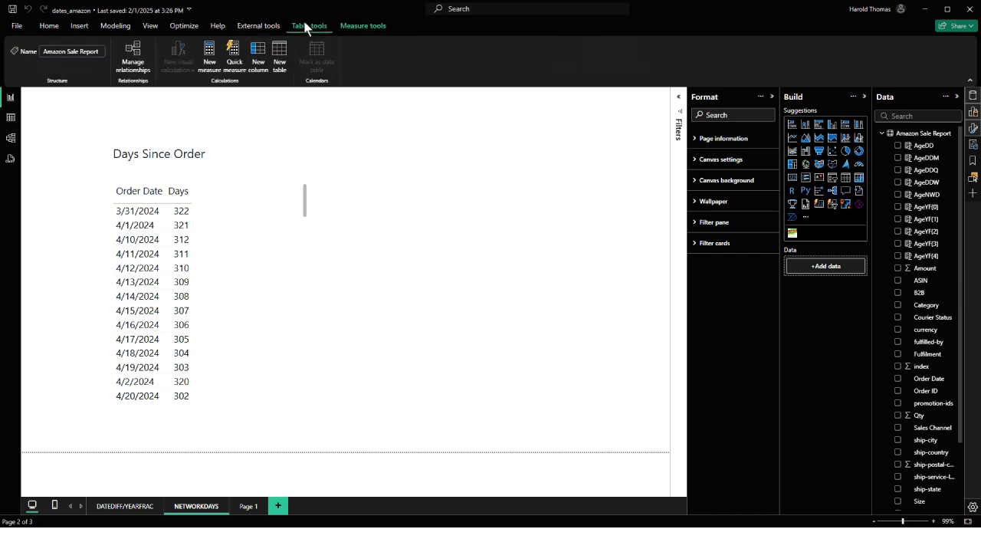
left_click(261, 59)
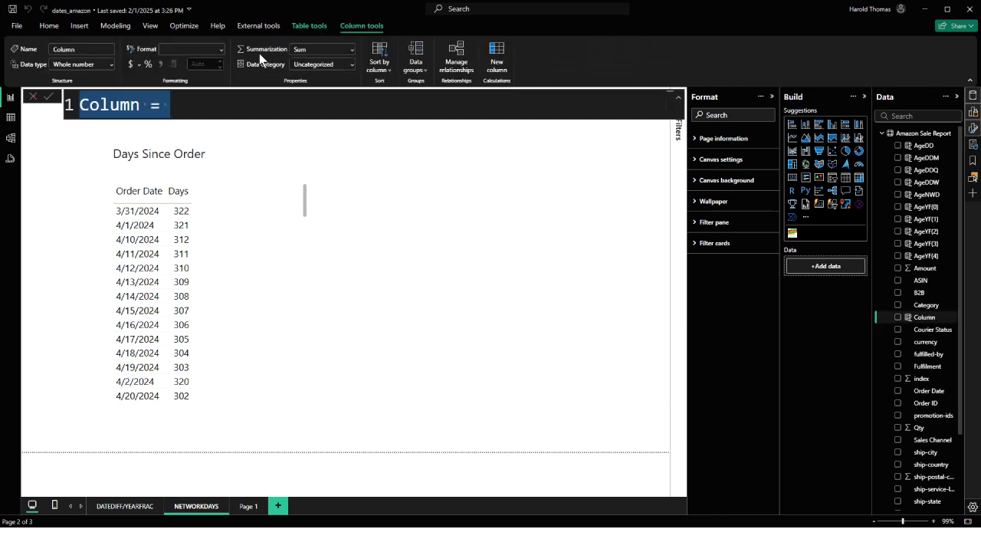
type("Worki")
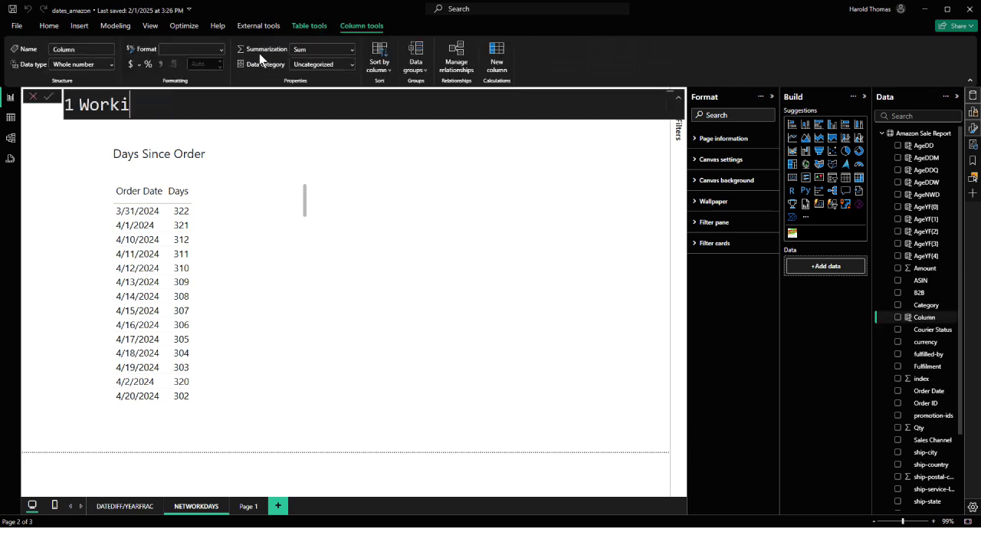
type("ng Days")
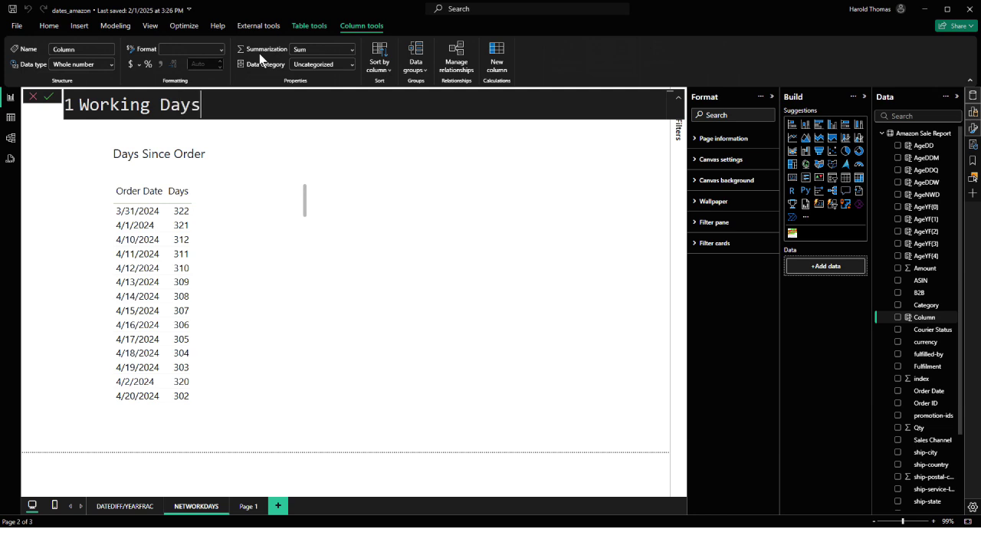
type(" 2 = N")
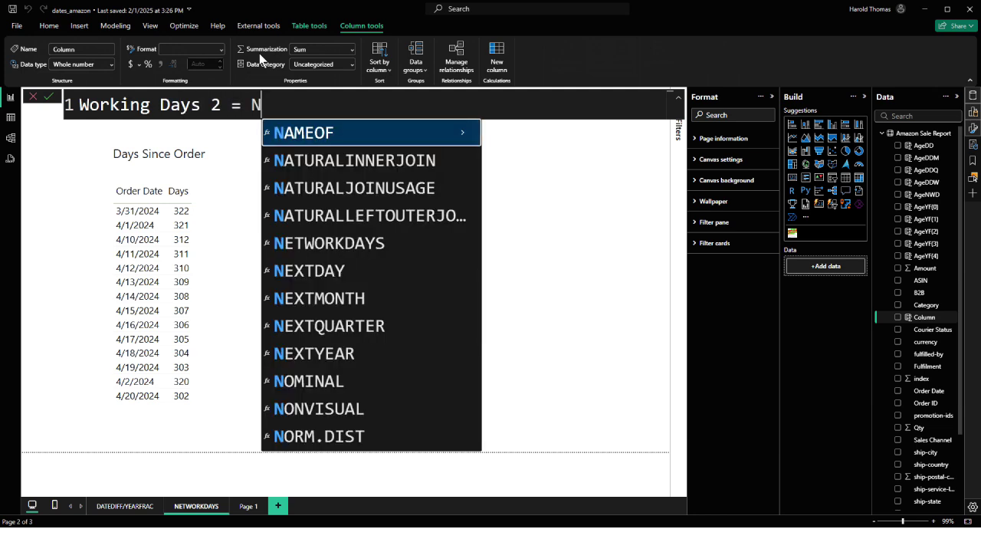
type("et")
key("Tab")
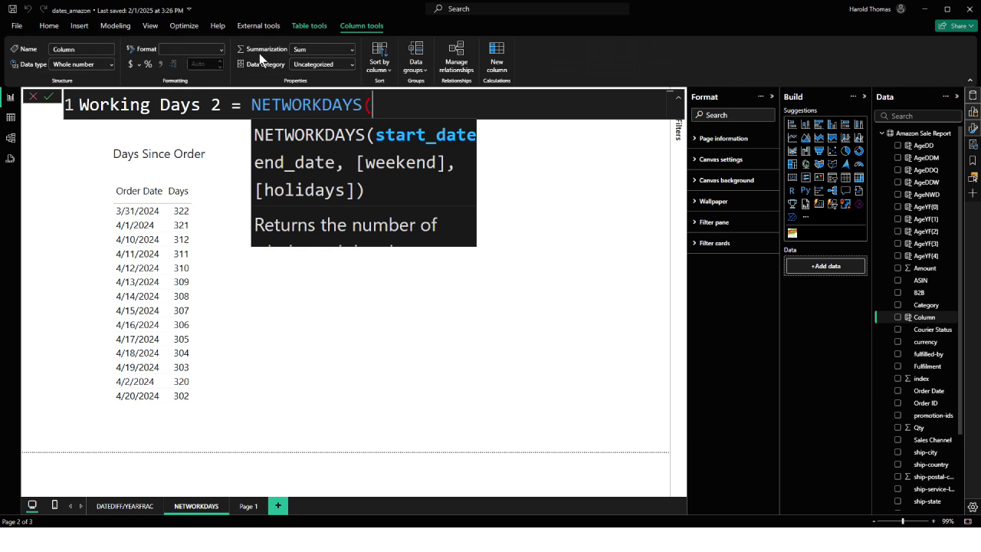
Step: Enter 'Amazon Sale Report'[Order Date] as the NETWORKDAYS start date on its own indented line, followed by a comma
key("shift+Return")
key("Tab")
key("Tab")
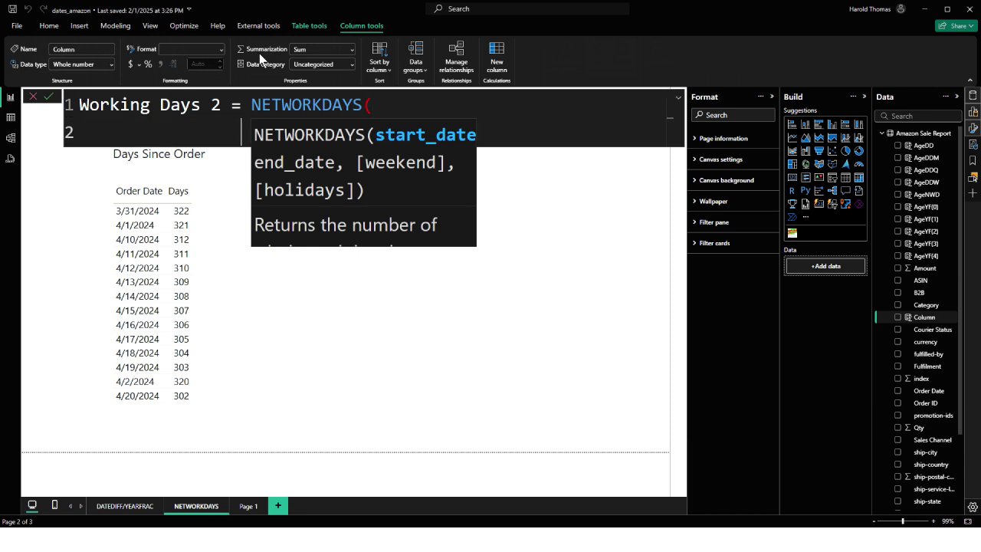
key("Tab")
type("orde")
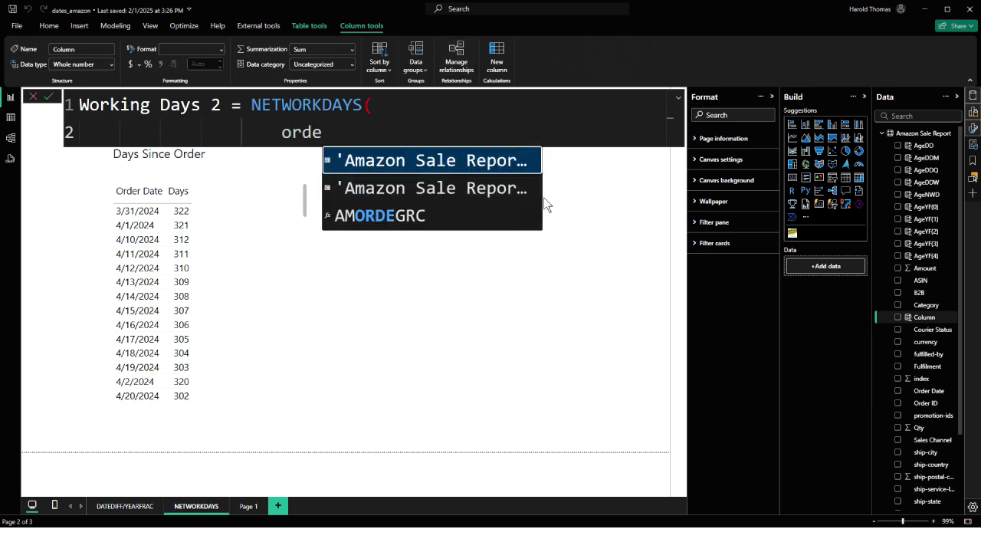
left_click_drag(542, 204, 692, 208)
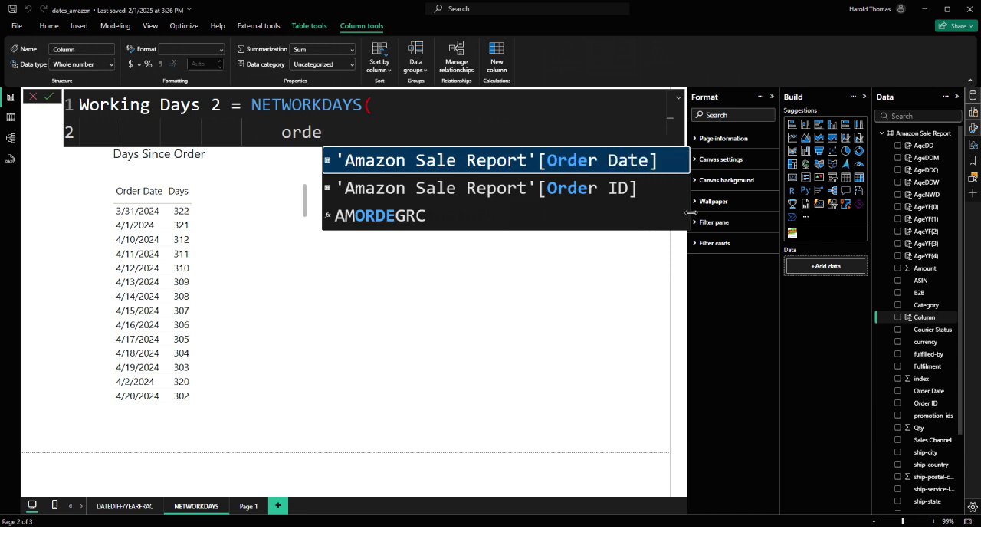
left_click(485, 161)
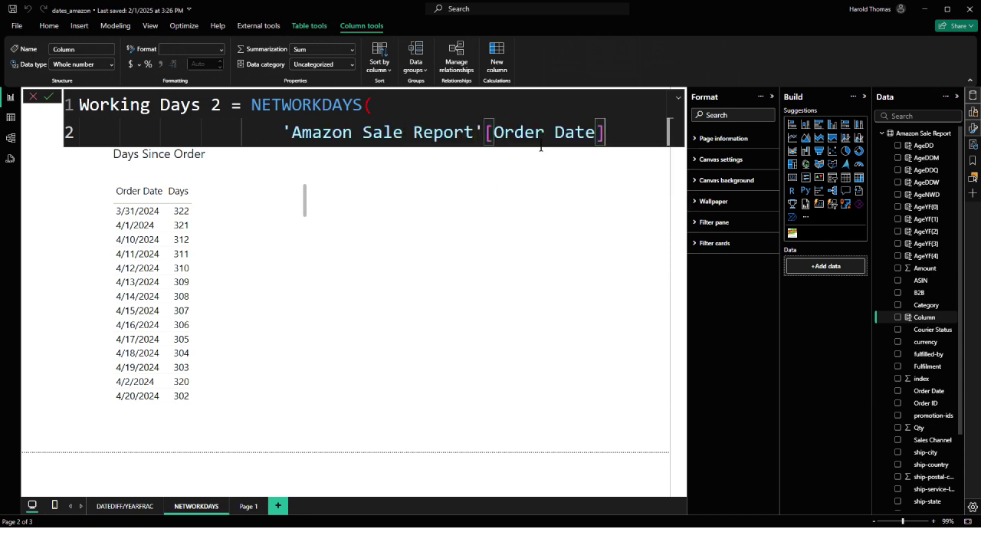
type(",")
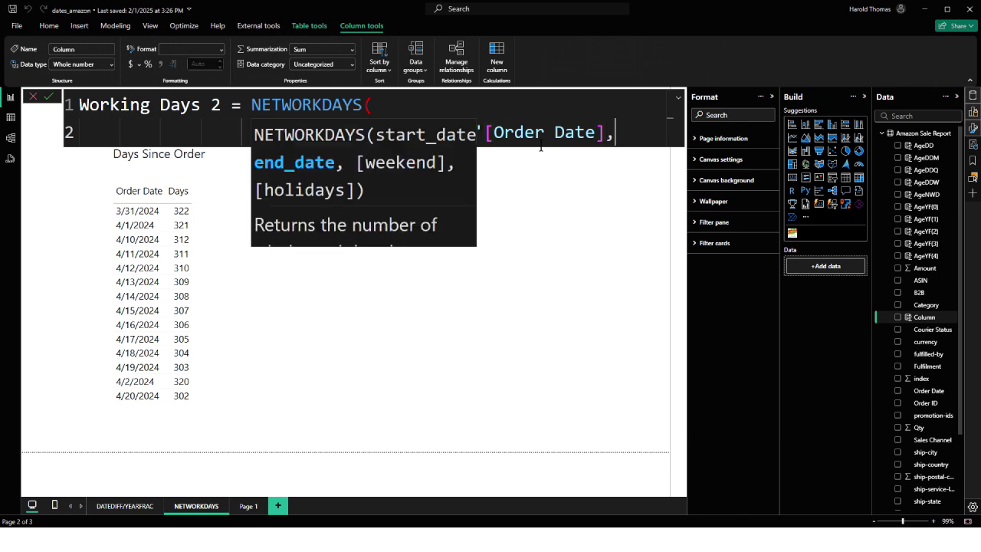
key("shift+Return")
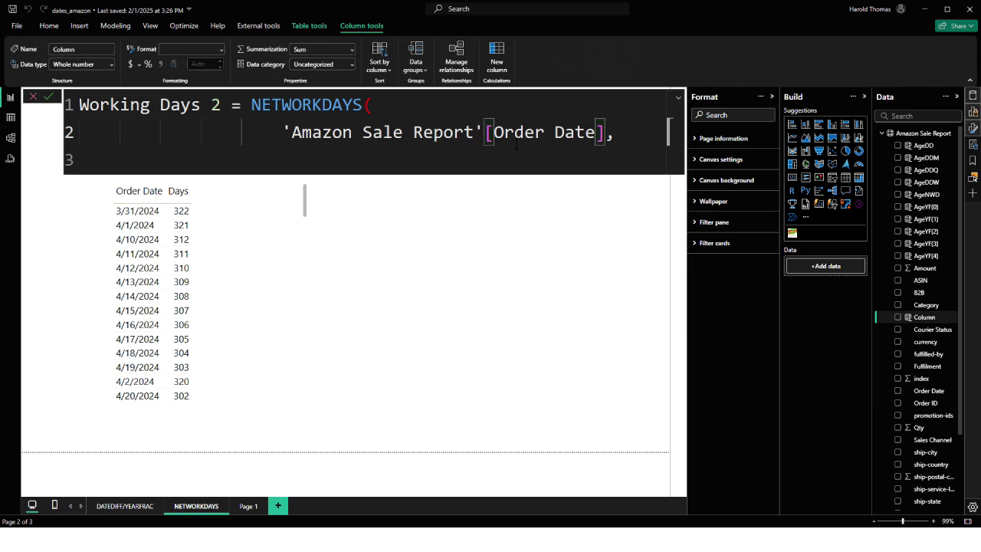
Step: Enter TODAY(), in capitals, as the end date on the formula's third line
left_click(307, 153)
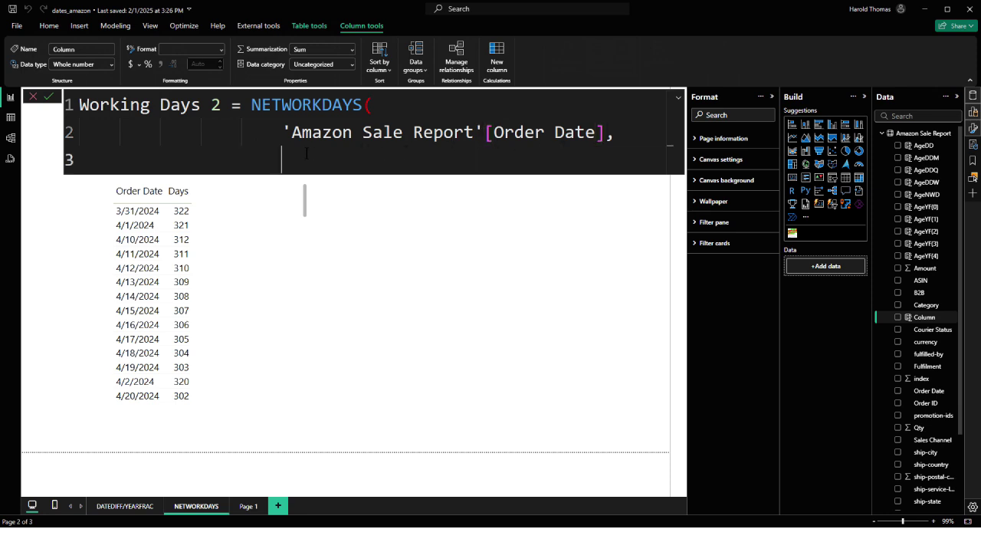
type("today")
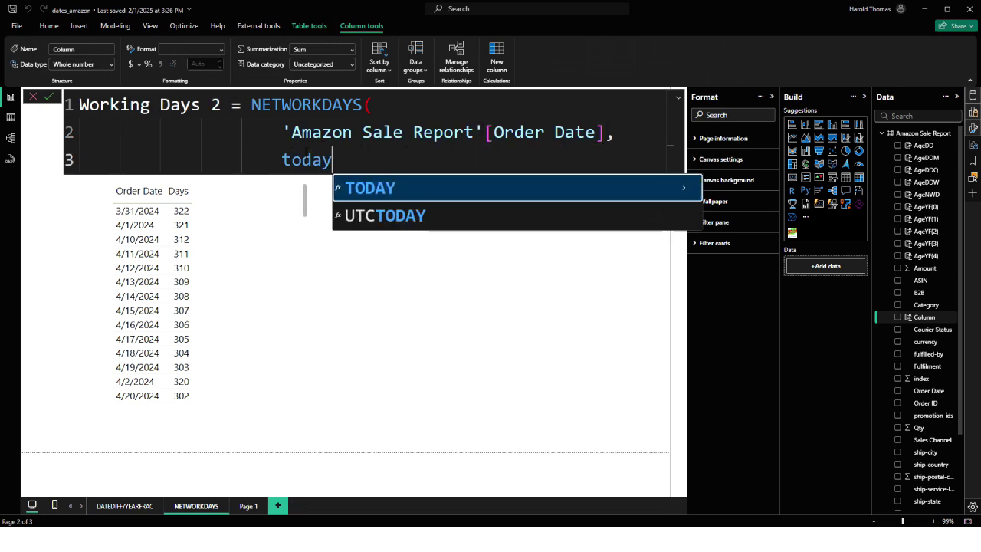
type("(")
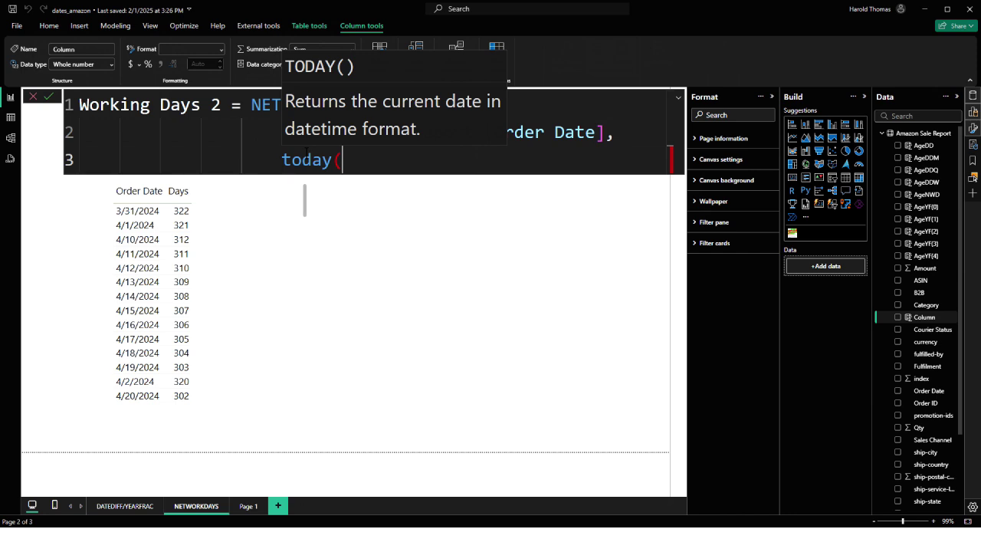
type(")")
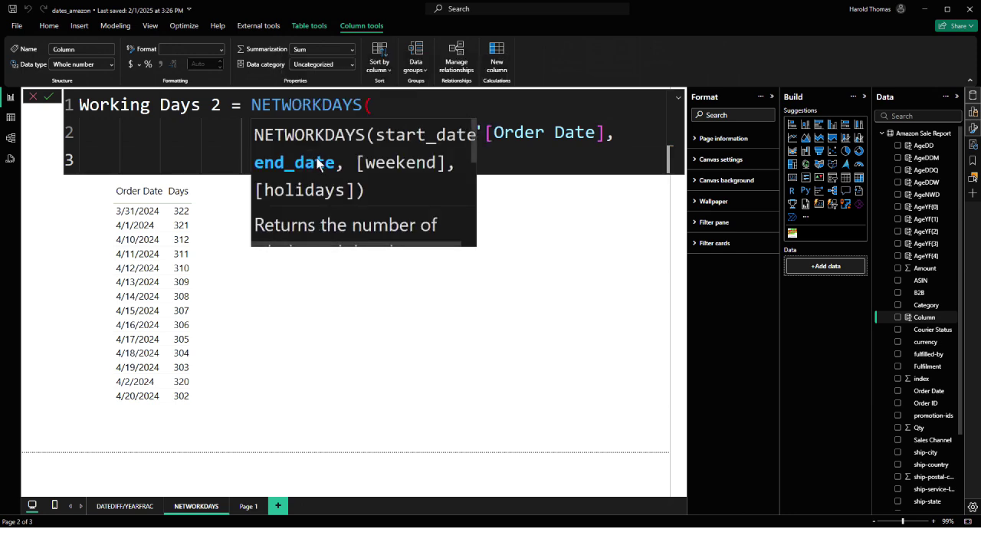
left_click(568, 111)
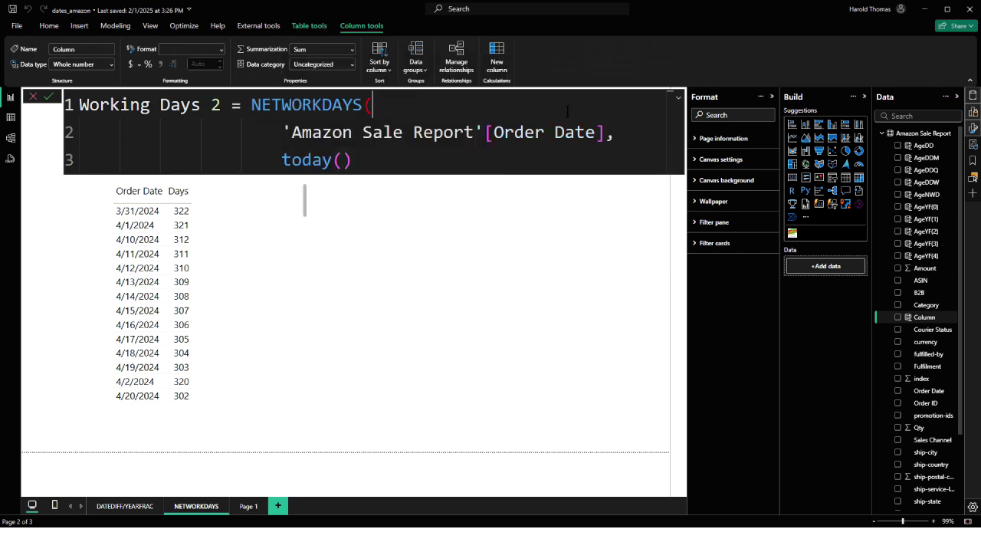
left_click_drag(281, 159, 330, 160)
type("TOd")
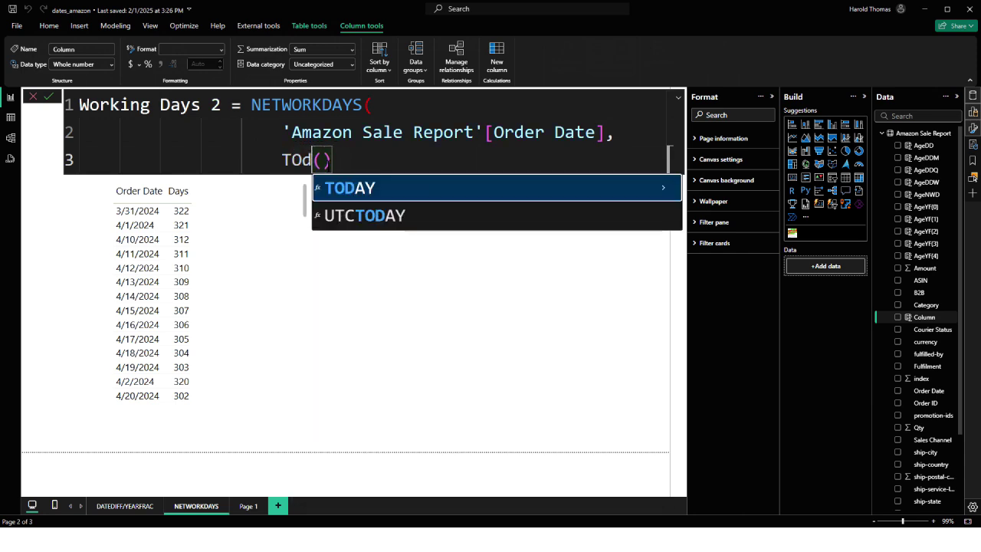
key("Tab")
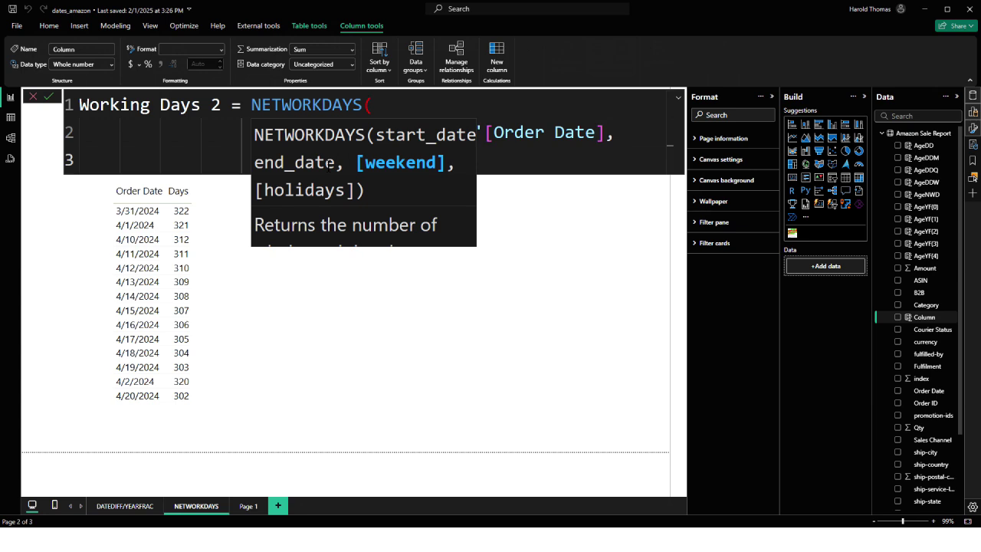
Step: Enter 1 as the weekend argument on the fourth line, close the NETWORKDAYS function and submit the formula
key("shift+Return")
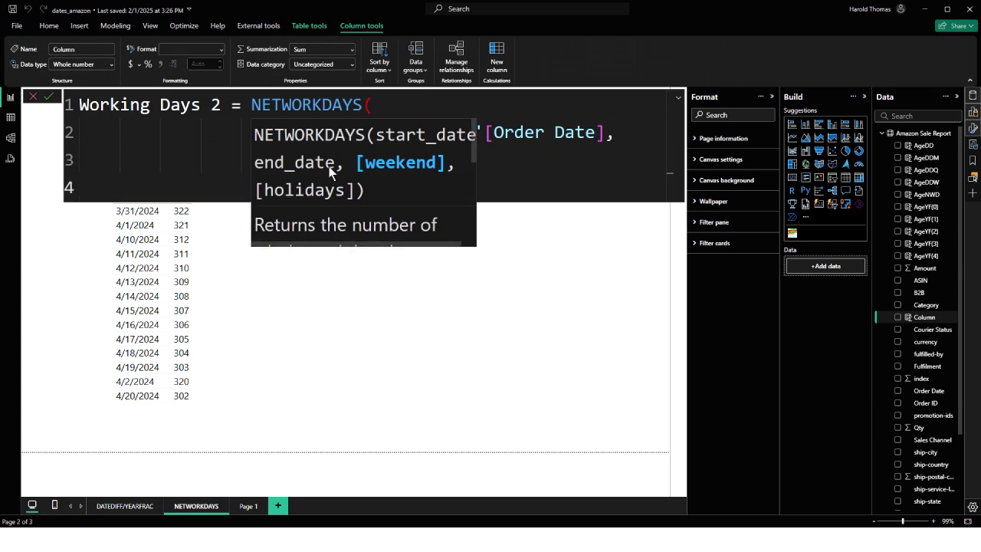
left_click(494, 149)
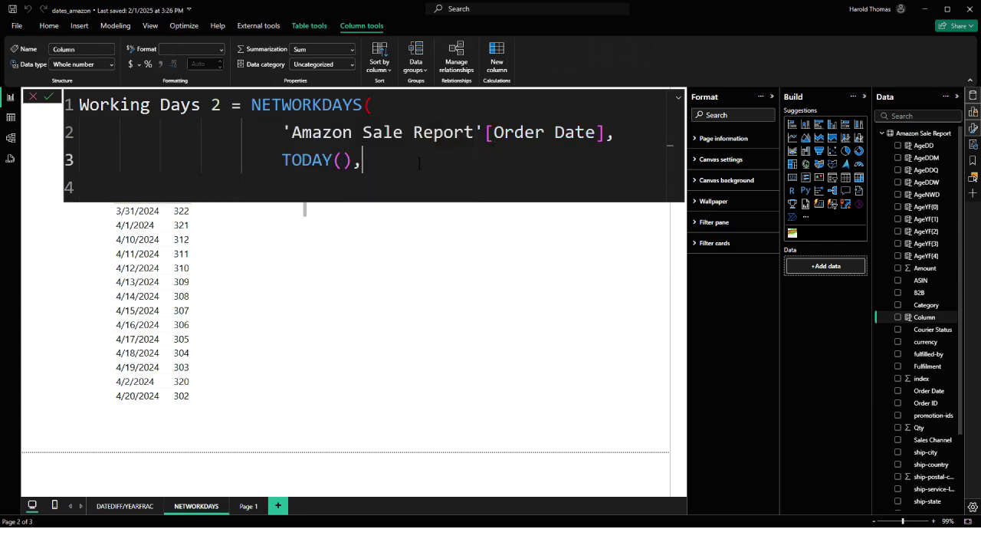
key("shift+Return")
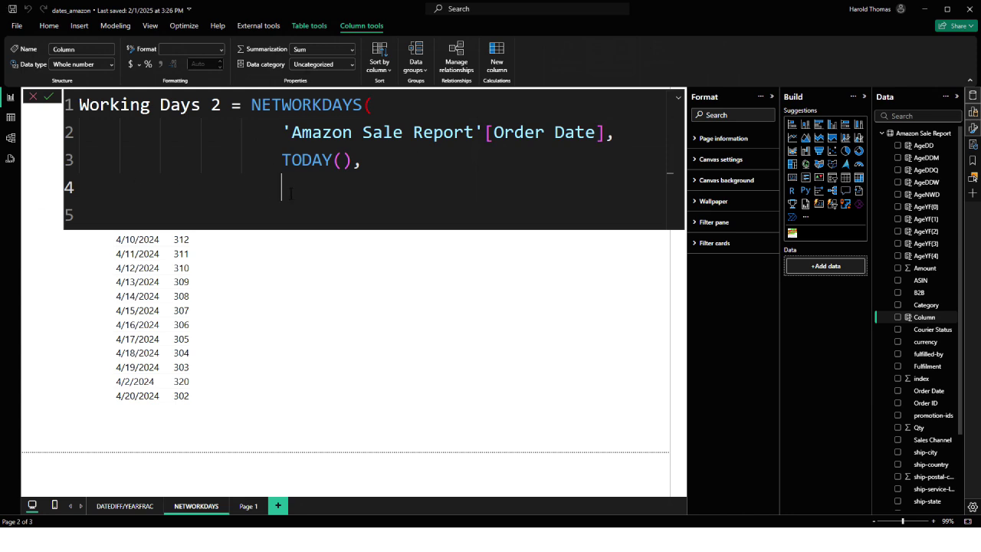
type("1)")
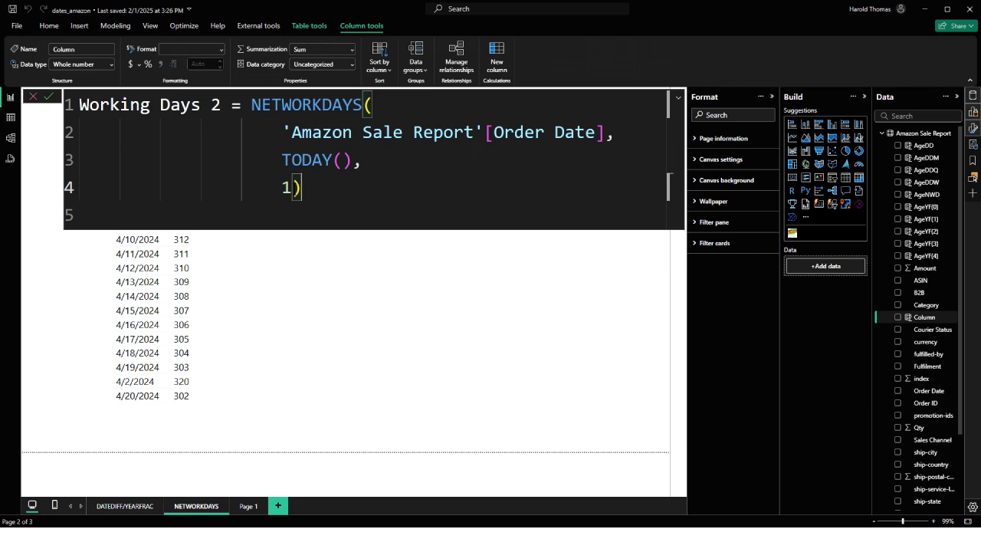
left_click(50, 97)
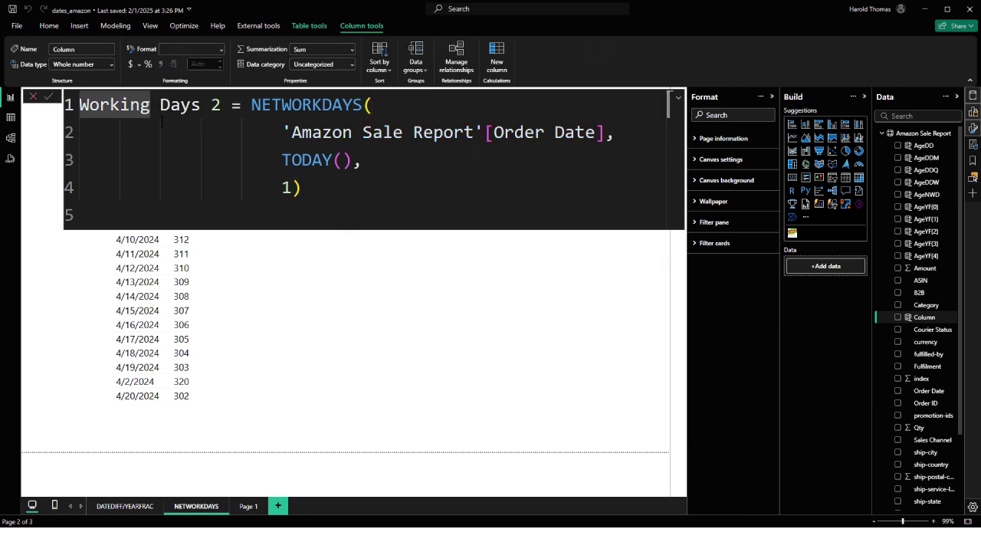
Step: Rename the calculated column to Working Days 3 in the formula and commit it
key("Right")
key("Right")
key("Right")
key("Right")
key("Right")
key("Right")
key("shift+Right")
type("3")
key("Delete")
left_click(49, 98)
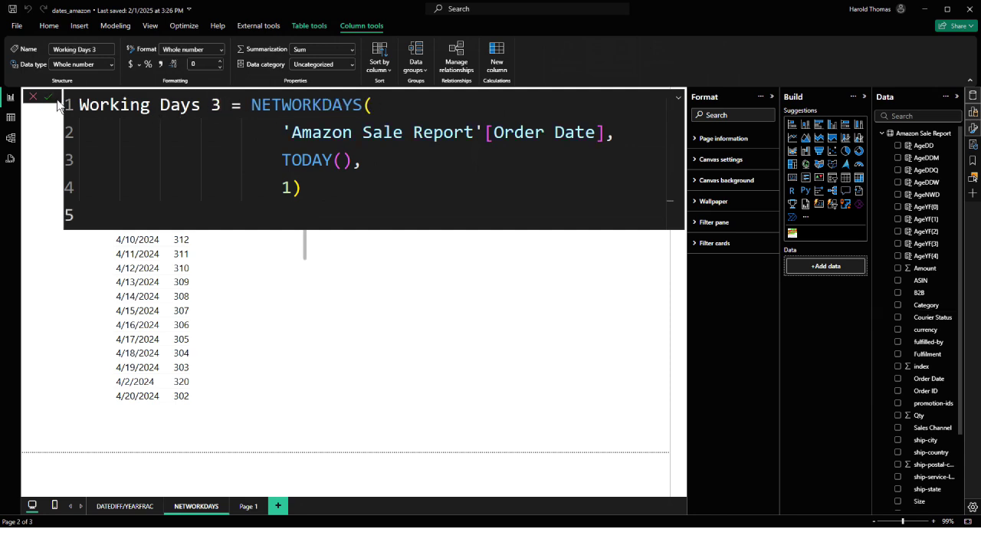
Step: Add the Working Days 3 column to the Days Since Order table and set it to Don't summarize
left_click(588, 330)
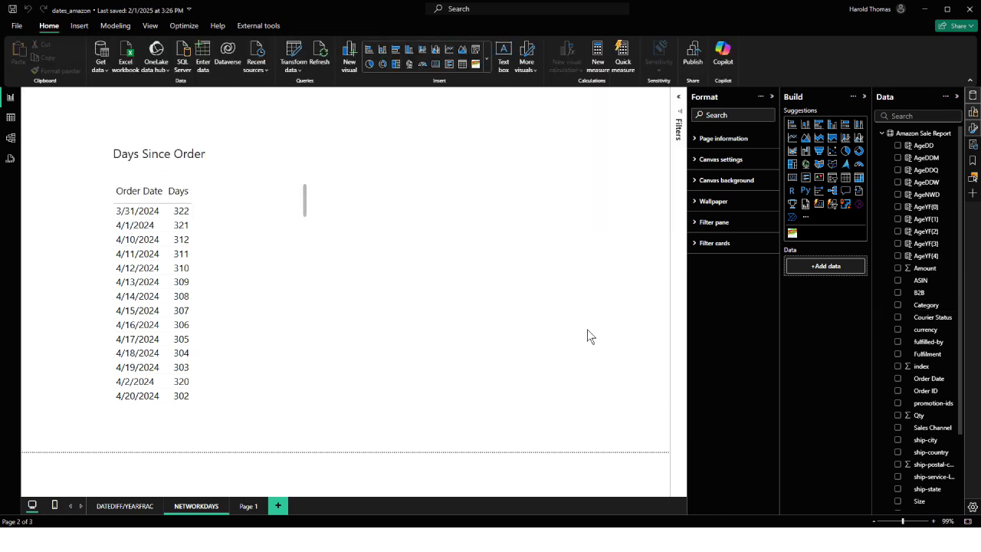
scroll(925, 429, "down", 3)
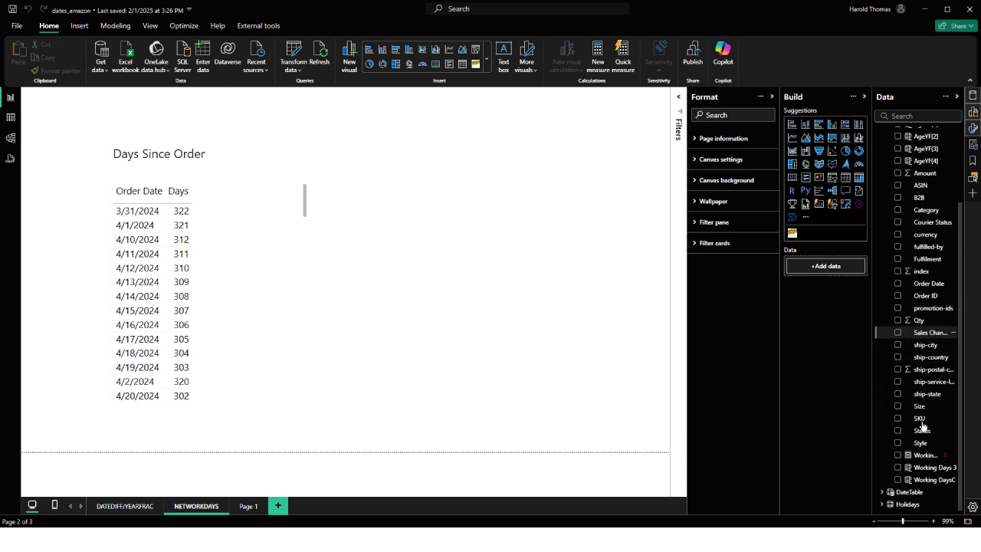
left_click_drag(925, 467, 256, 200)
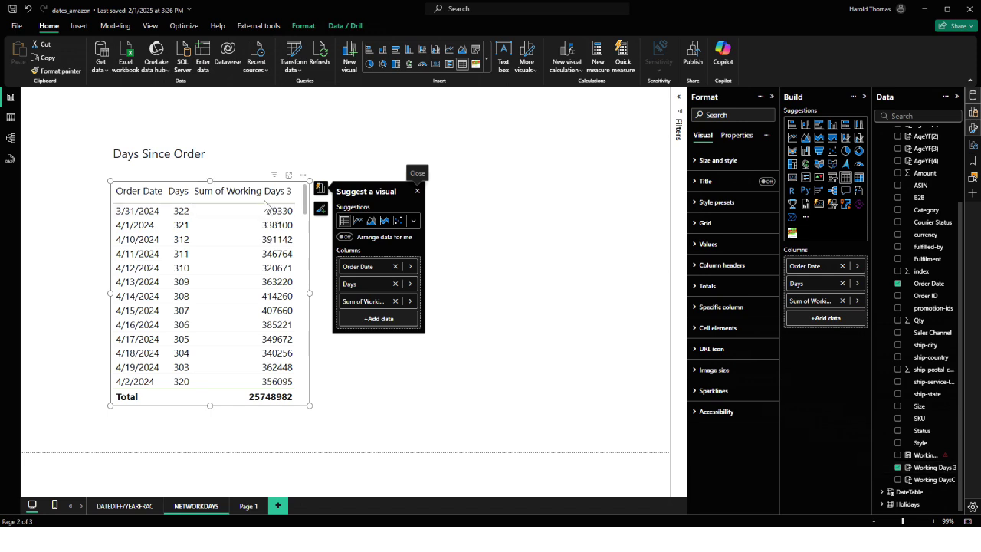
right_click(814, 303)
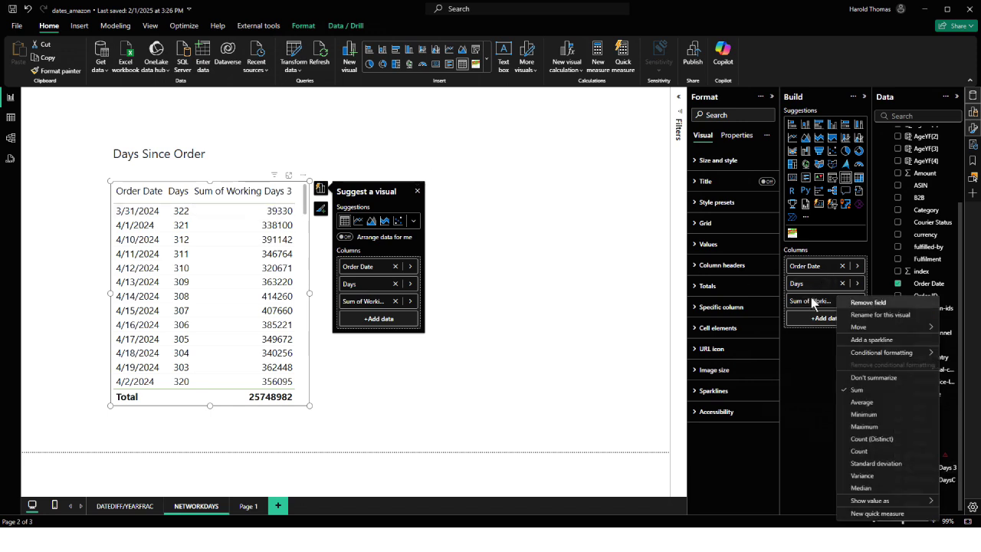
left_click(874, 377)
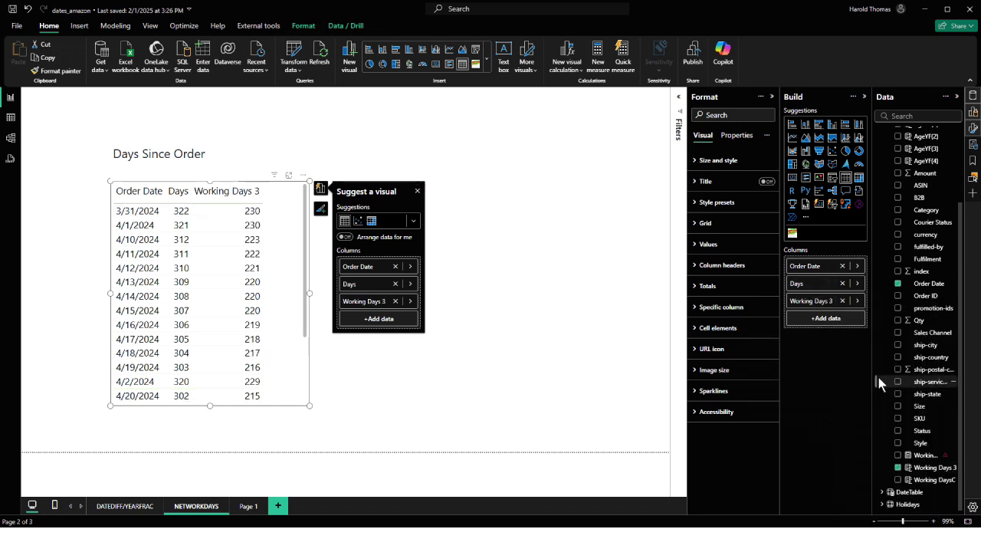
Step: Dismiss the visual suggestions and enlarge the Days Since Order table slightly to fit more rows
left_click(417, 191)
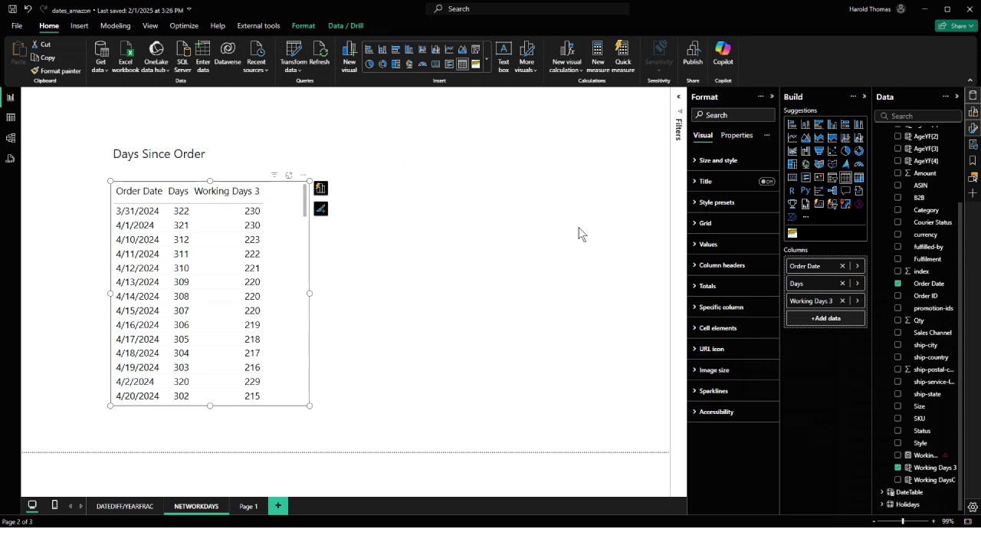
left_click_drag(310, 416, 313, 430)
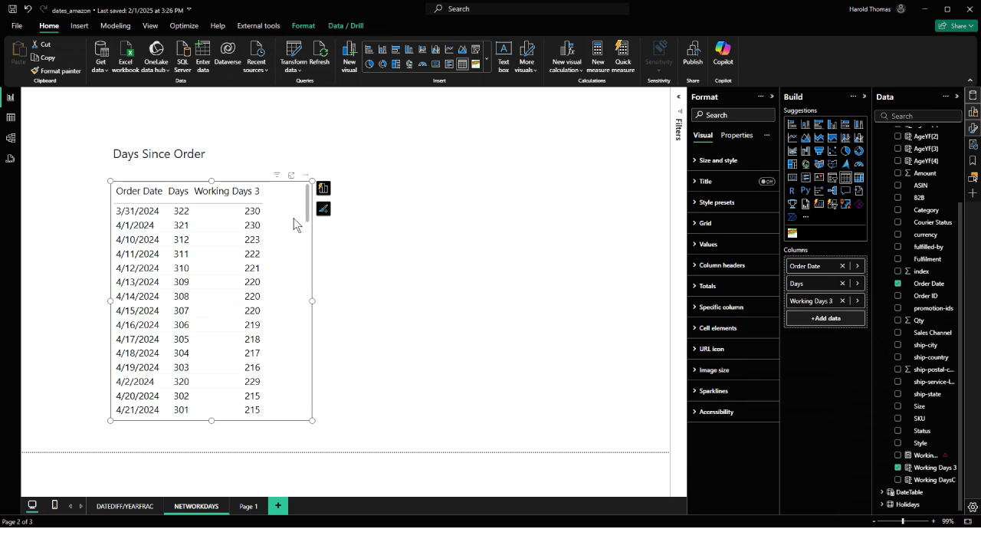
left_click_drag(311, 420, 317, 437)
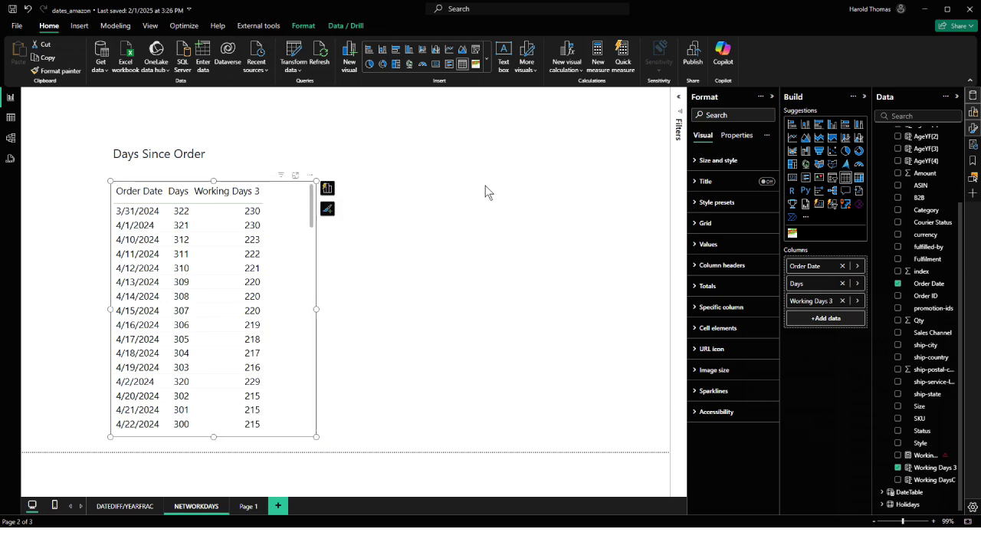
Step: Open the us-holidays-2024-list-classic-en-us workbook in Excel, review its list of holidays and close it
left_click(348, 171)
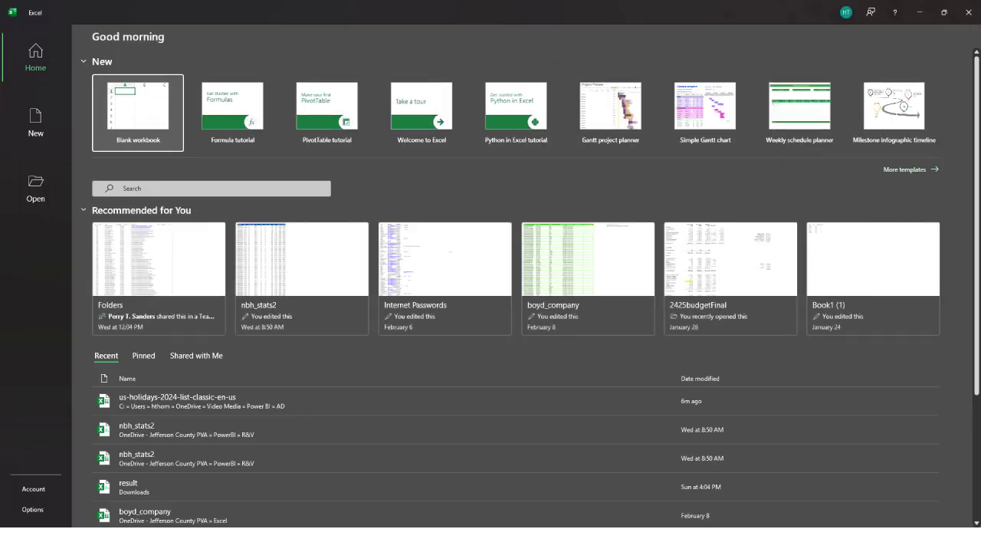
left_click(160, 396)
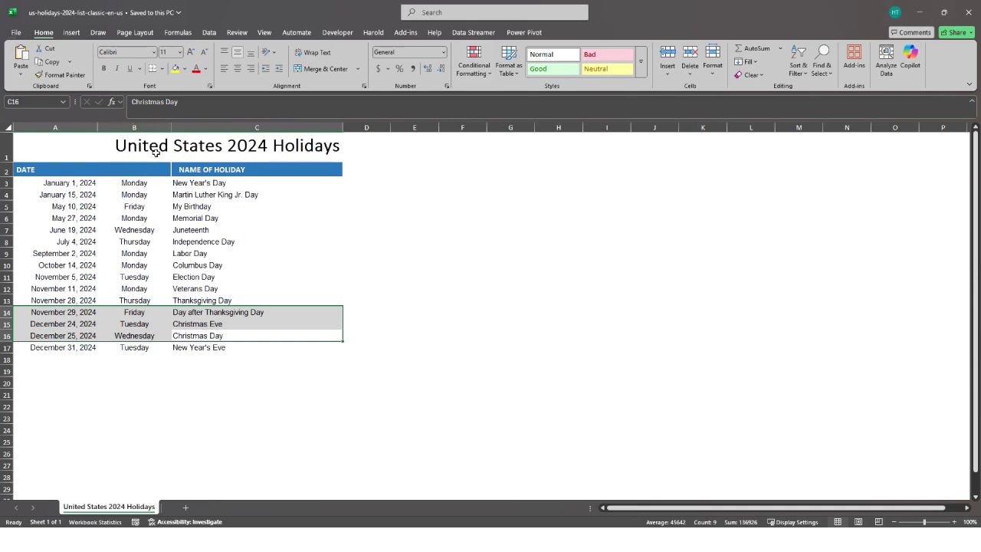
left_click(970, 15)
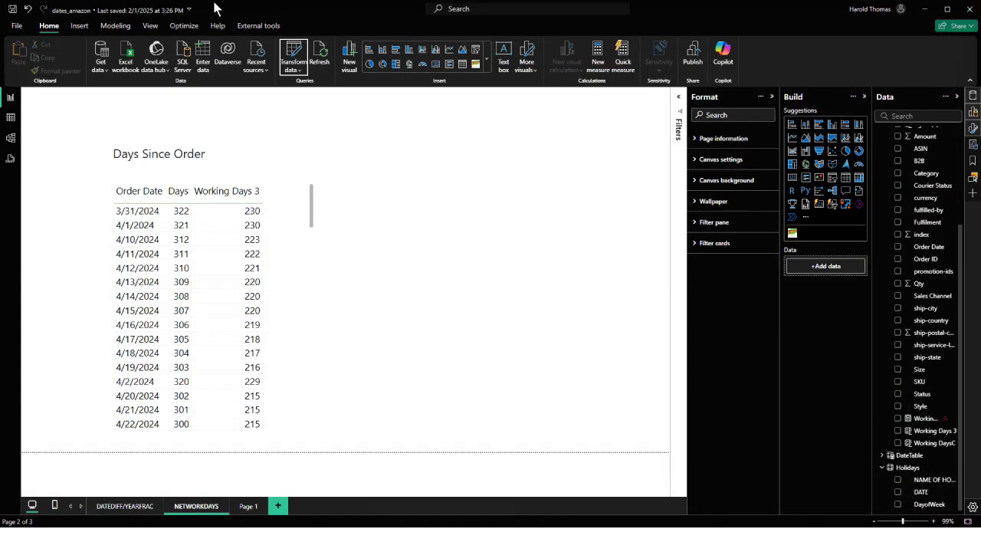
Step: Bring the United States 2024 Holidays sheet of us-holidays-2024-list-classic-en-us.xlsx, stored in Video Media > Power BI > AD, into Power Query for transformation
left_click(130, 63)
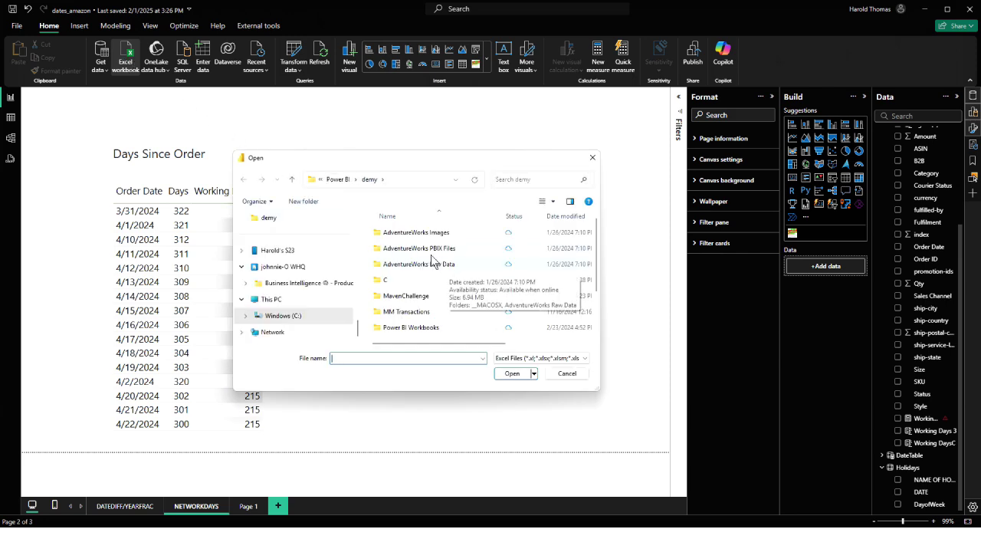
scroll(309, 273, "down", 1)
scroll(311, 277, "up", 5)
scroll(309, 277, "up", 4)
scroll(310, 278, "down", 3)
left_click(280, 298)
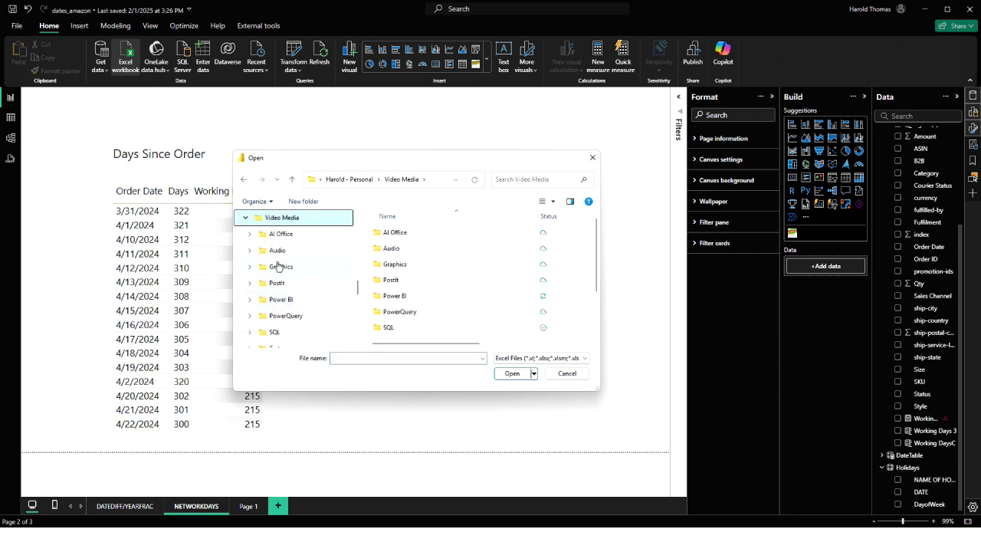
left_click(277, 299)
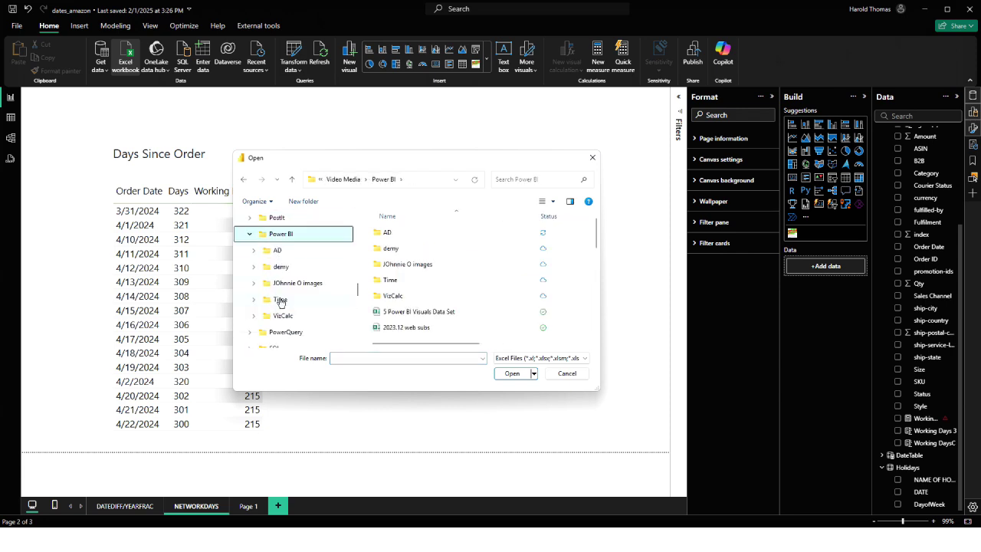
left_click(278, 253)
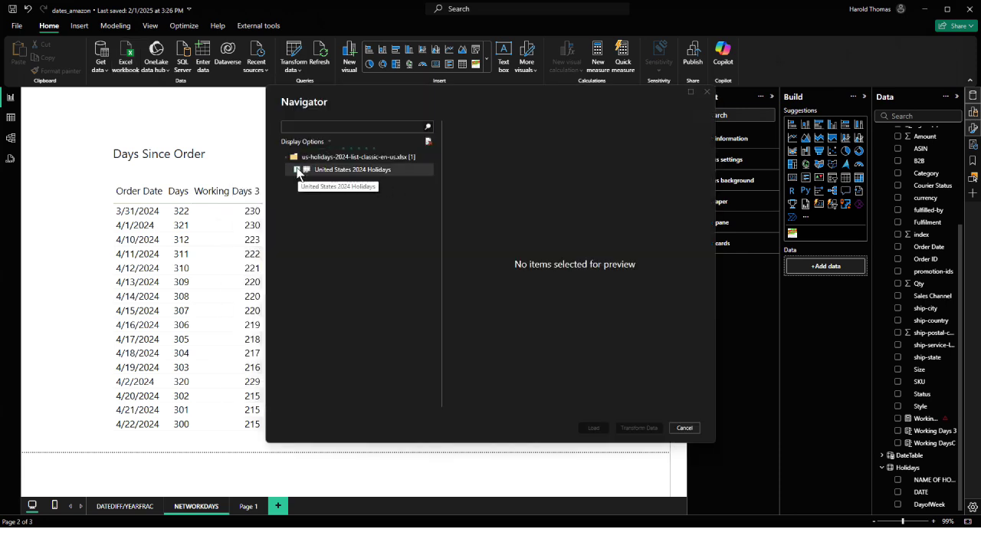
left_click(296, 169)
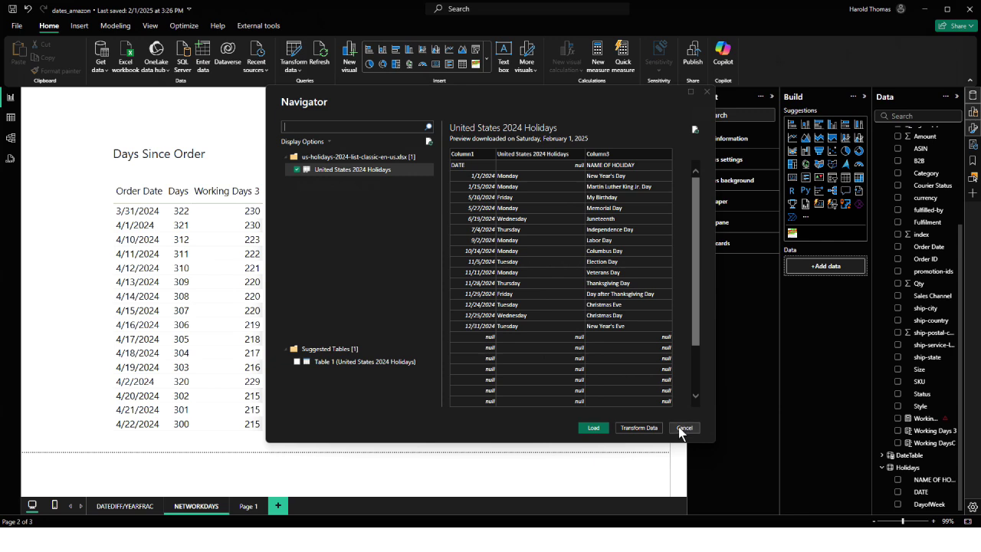
left_click(633, 429)
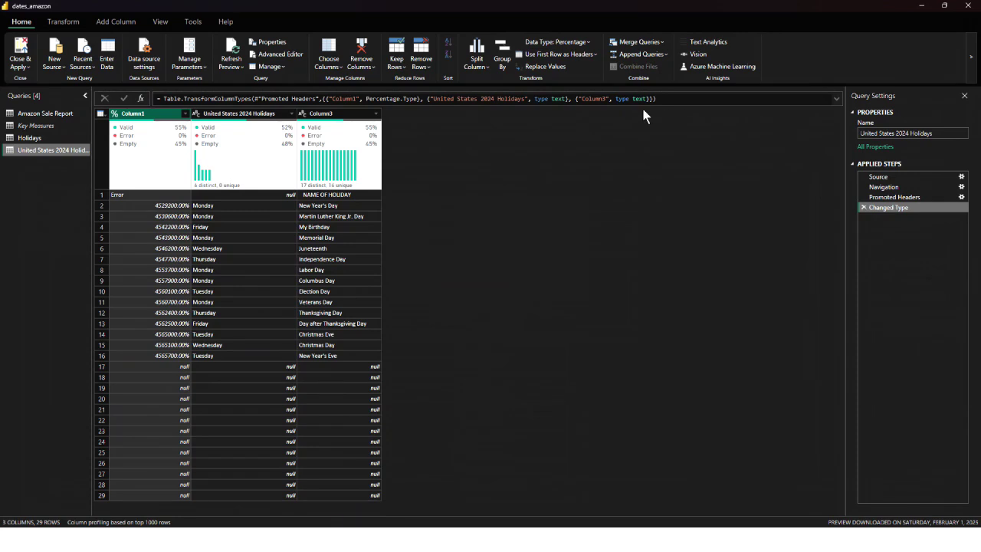
Step: Change the data type of Column1 to Date, replacing the current type conversion in the holidays query
left_click(113, 114)
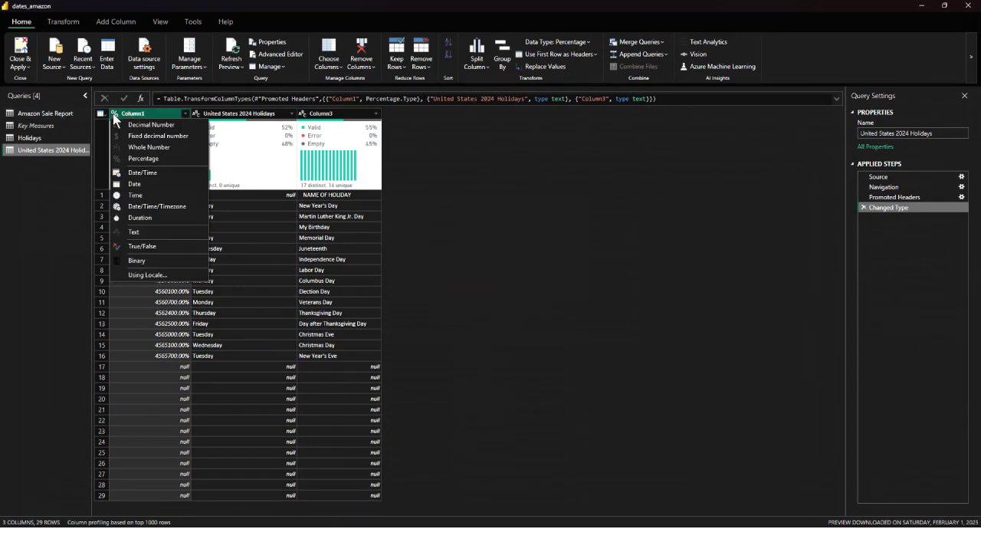
left_click(146, 185)
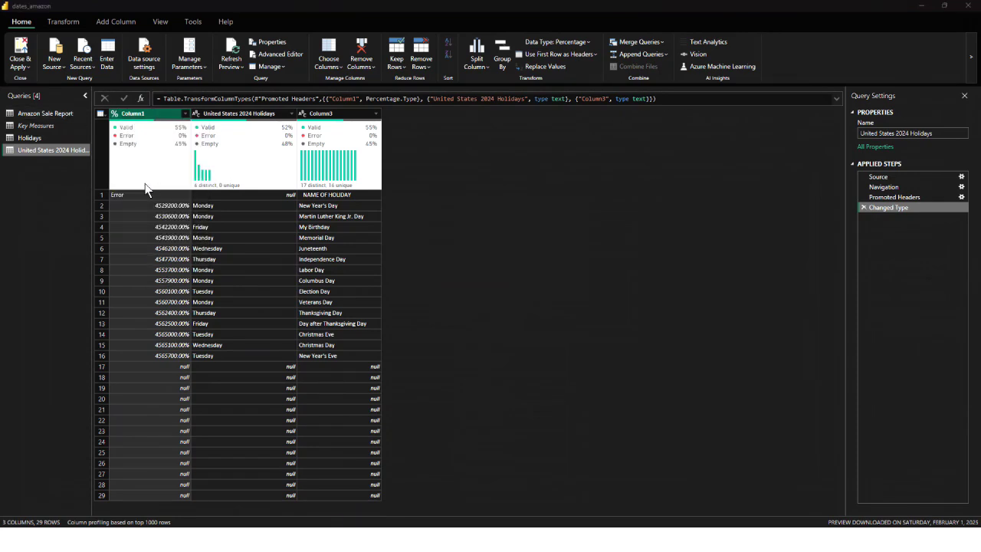
left_click(517, 290)
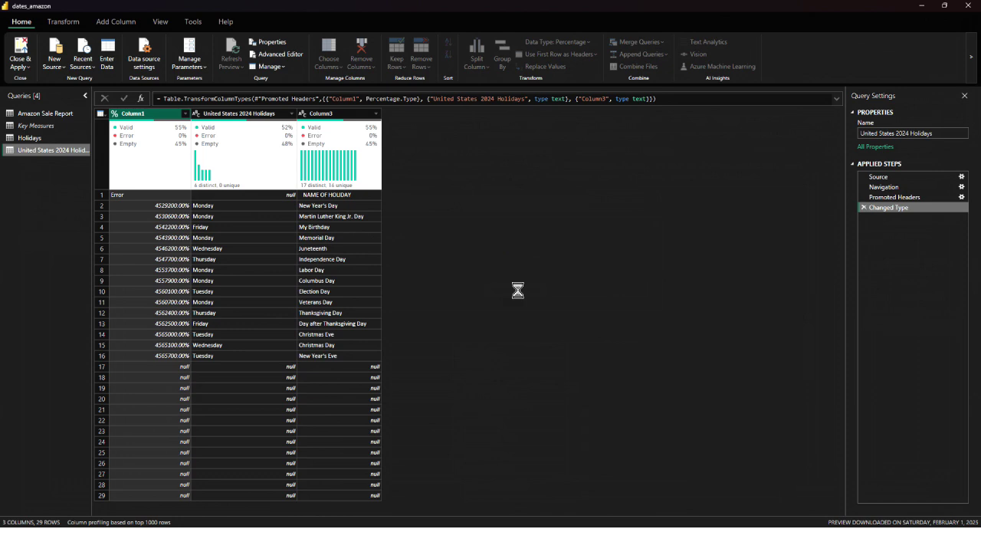
Step: Rename Column1 as Date and Column3 as Dayof Week in the holidays query
double_click(167, 115)
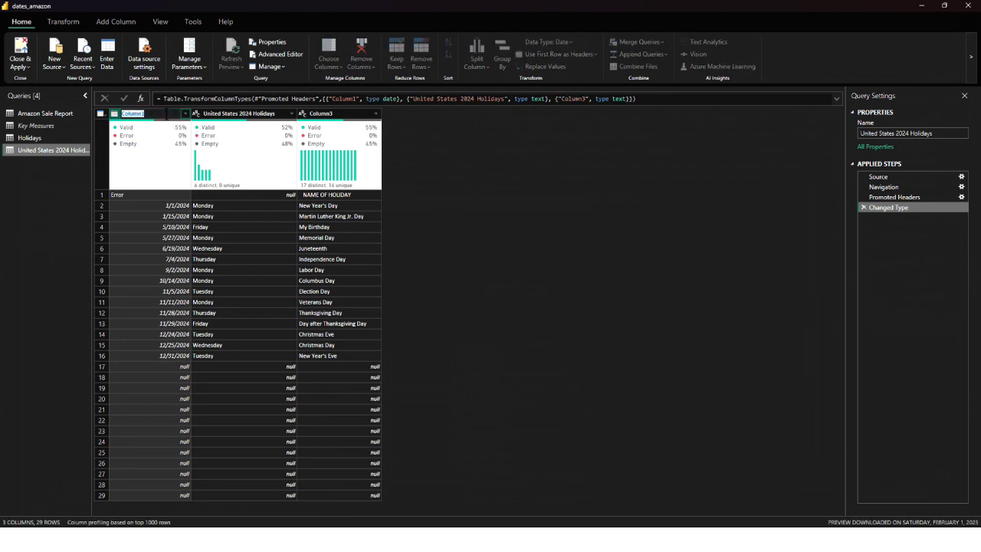
type("Date")
double_click(329, 115)
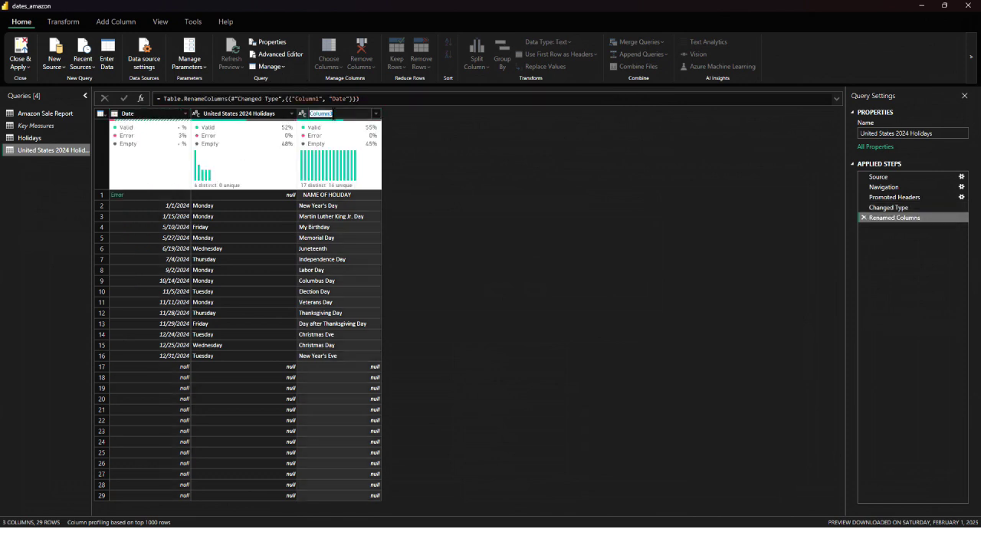
type("Dayof Week")
left_click(499, 216)
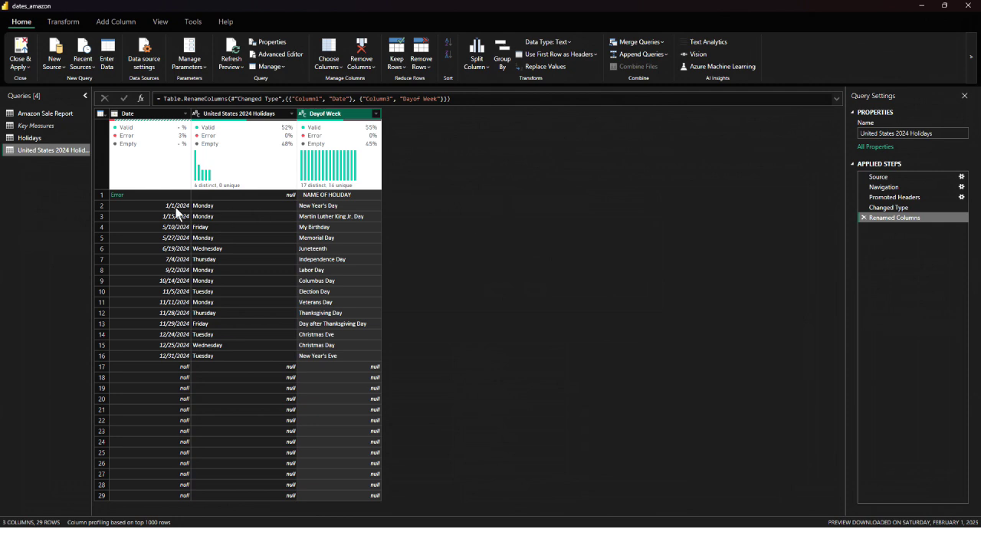
Step: Remove the top 1 row from the holidays query and apply the query changes to the report
left_click(145, 194)
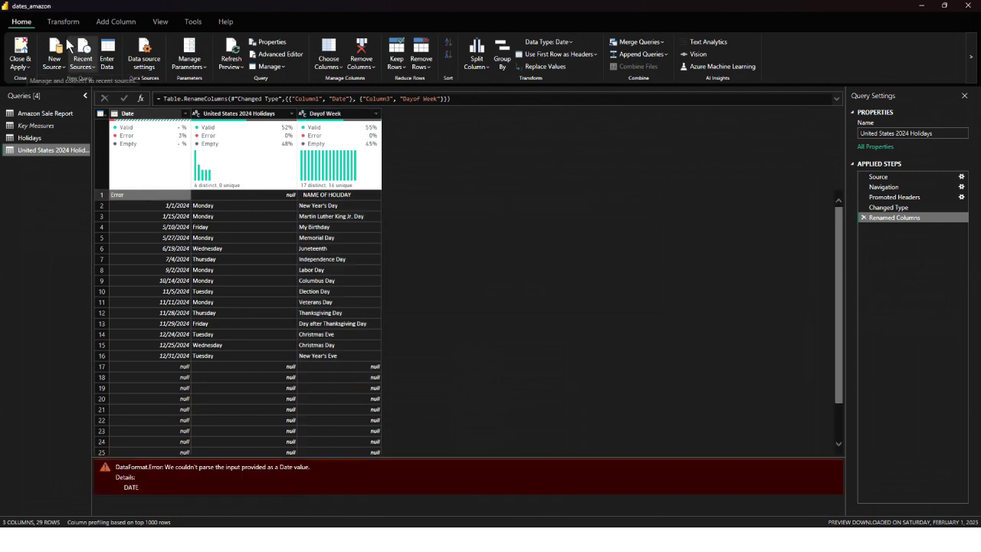
left_click(418, 65)
left_click(444, 82)
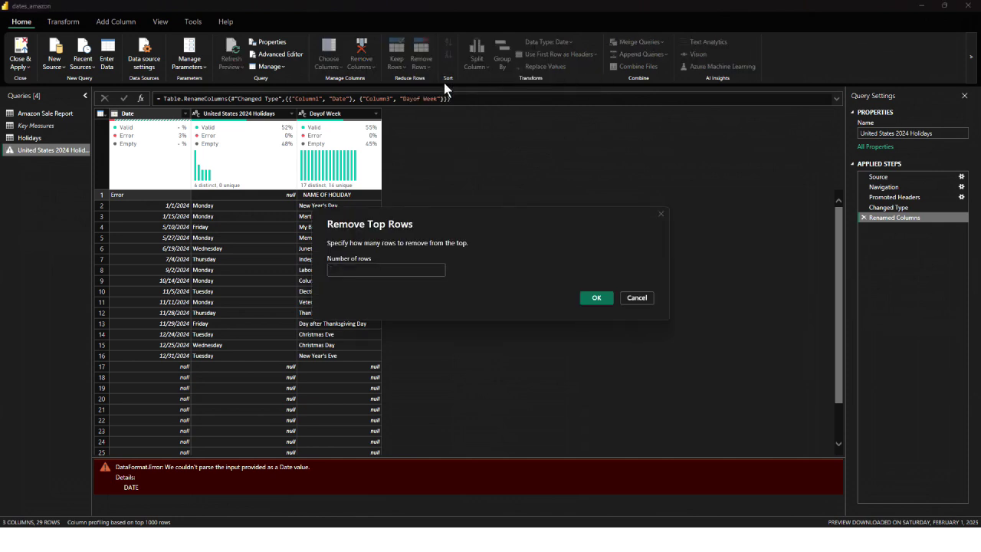
left_click(597, 299)
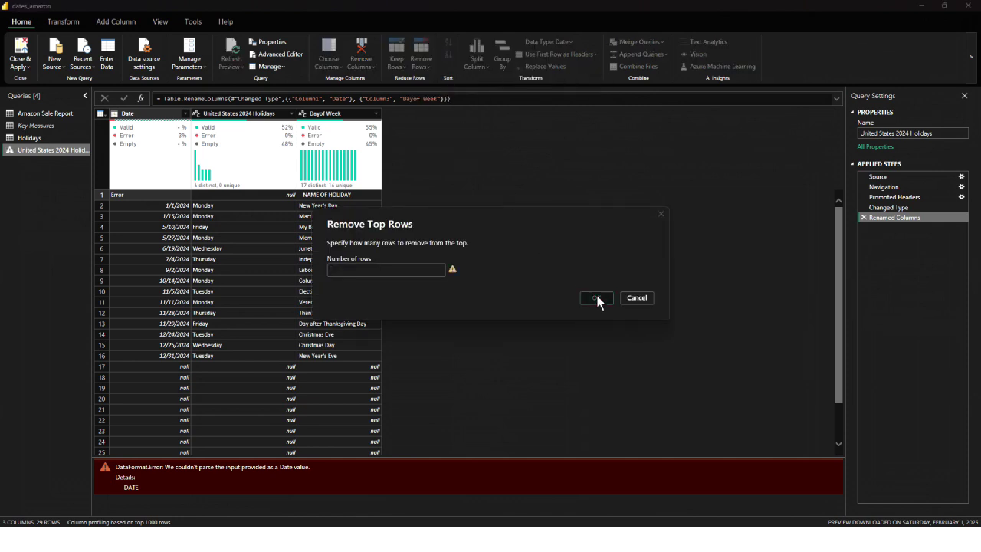
left_click(405, 268)
type("1")
left_click(597, 298)
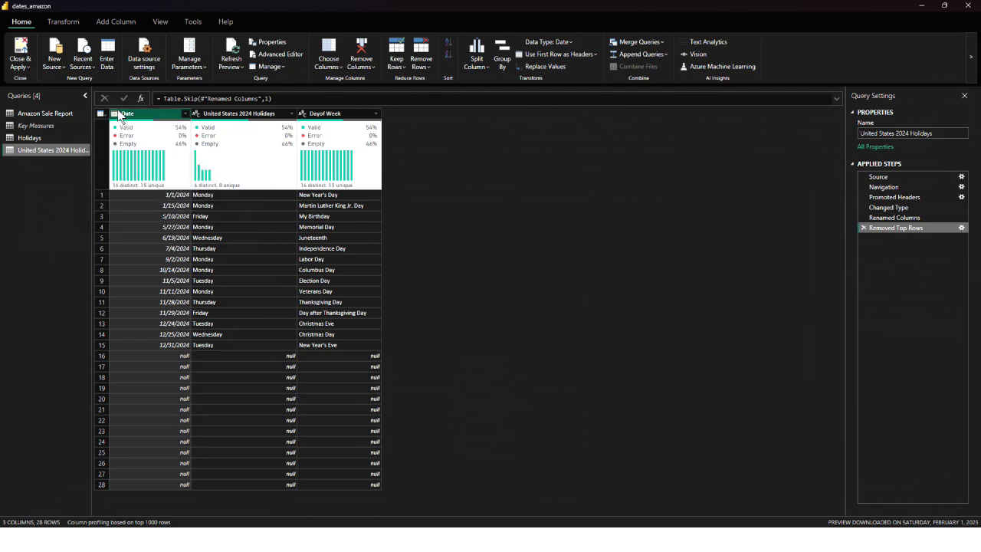
left_click(18, 52)
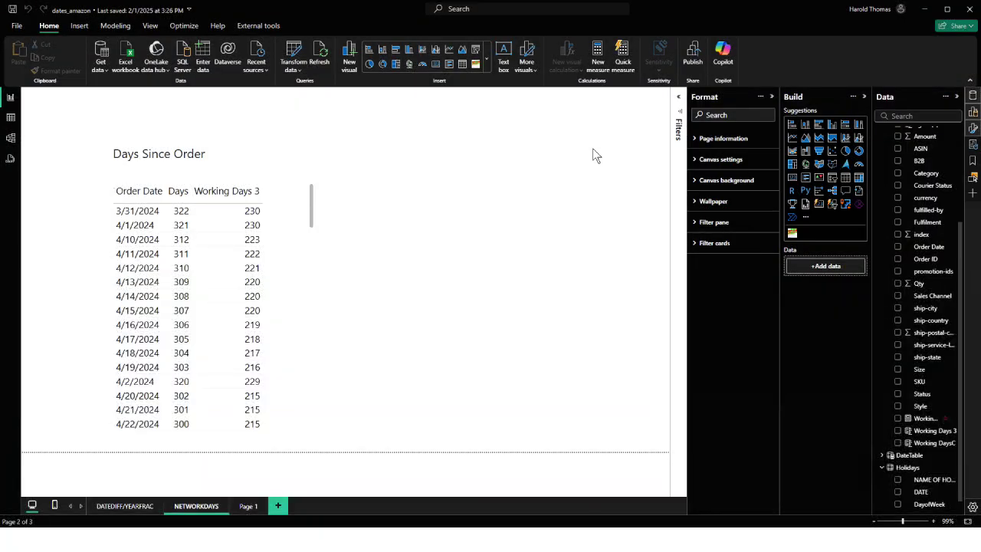
Step: Add a table visual with the Date, Dayof Week and United States 2024 Holidays fields of the imported holidays table
left_click(883, 467)
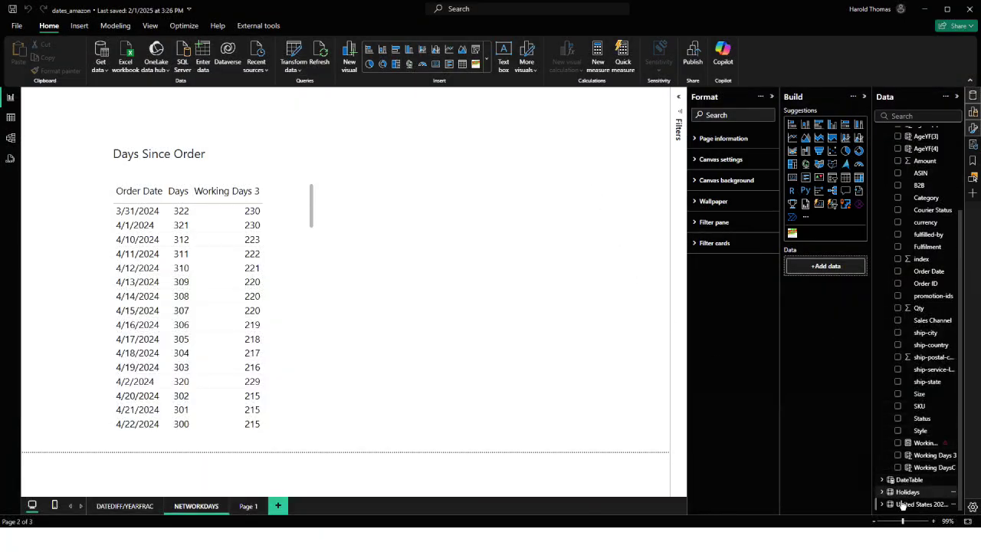
left_click(844, 178)
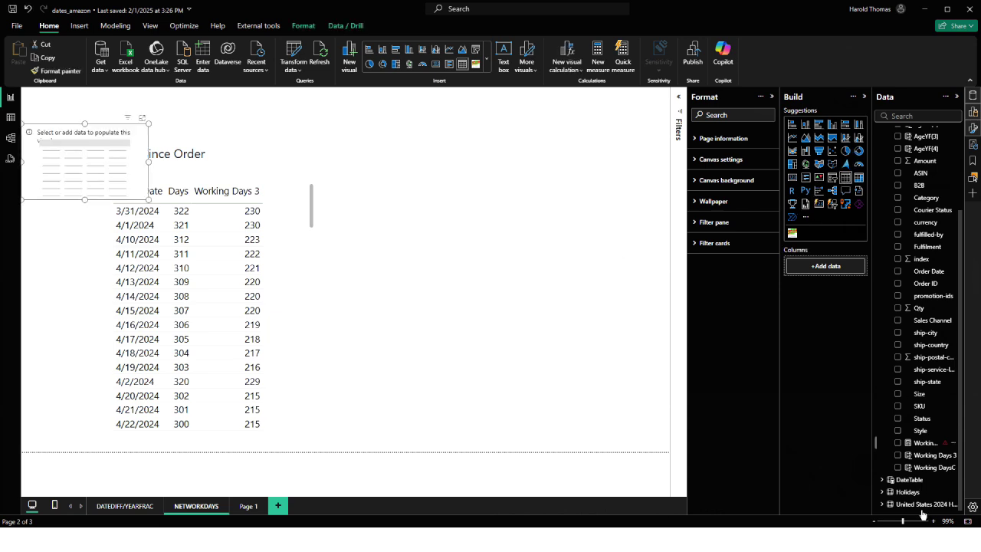
left_click(881, 504)
scroll(897, 442, "down", 1)
left_click(897, 479)
left_click(898, 491)
left_click(898, 504)
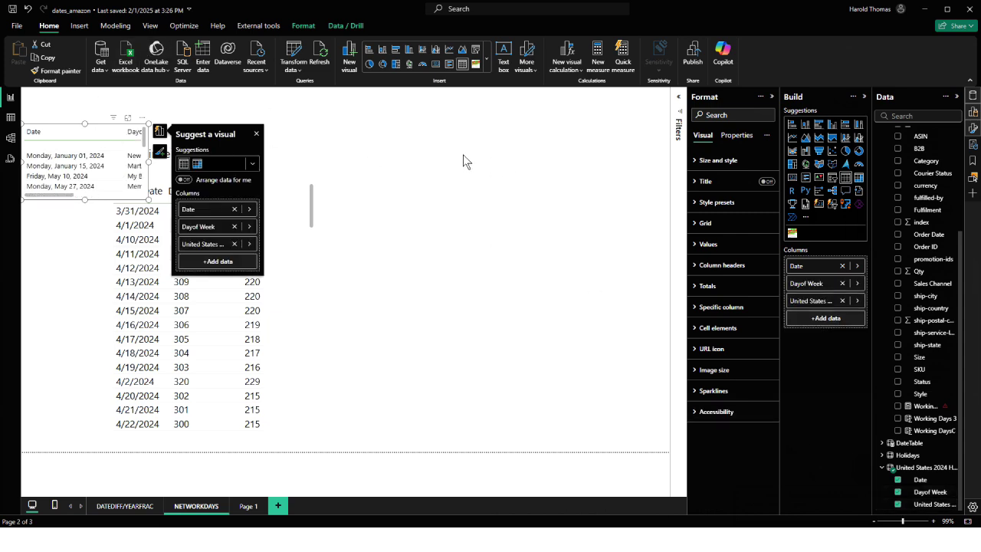
Step: Dismiss the visual suggestions, place the holidays table beside the Days Since Order table and resize it to show all holiday rows
left_click(214, 125)
left_click_drag(152, 119, 568, 139)
left_click_drag(564, 220, 638, 382)
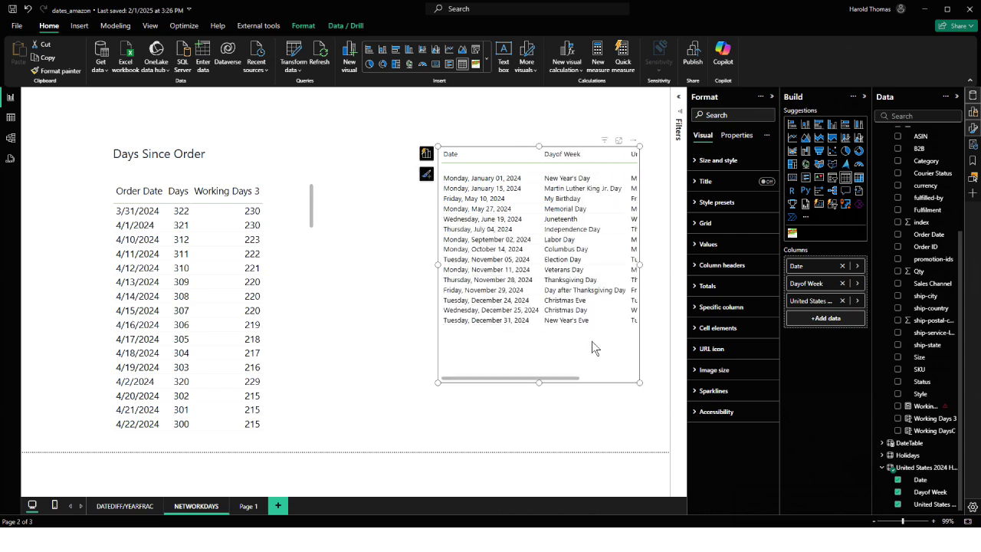
left_click_drag(590, 154, 652, 146)
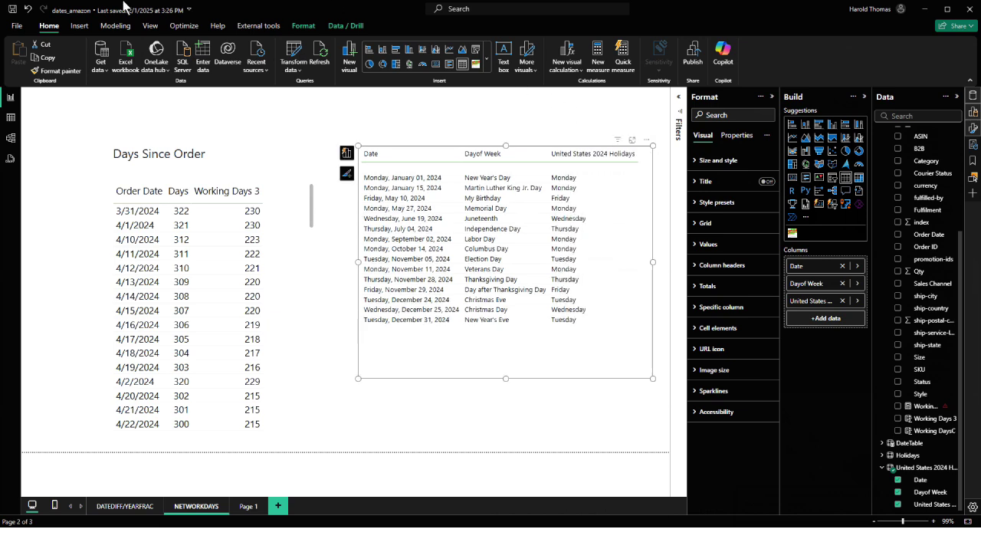
left_click_drag(649, 146, 645, 183)
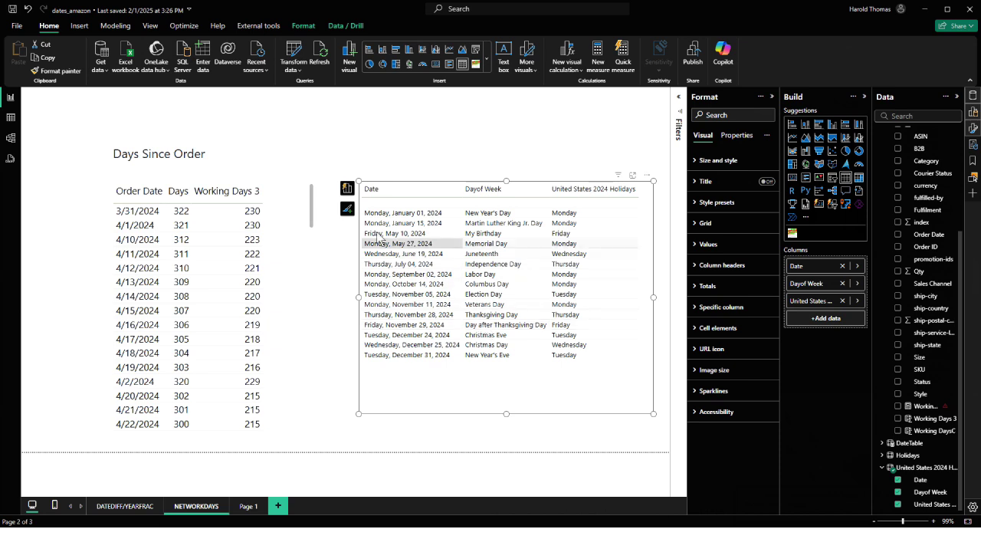
left_click_drag(359, 181, 420, 203)
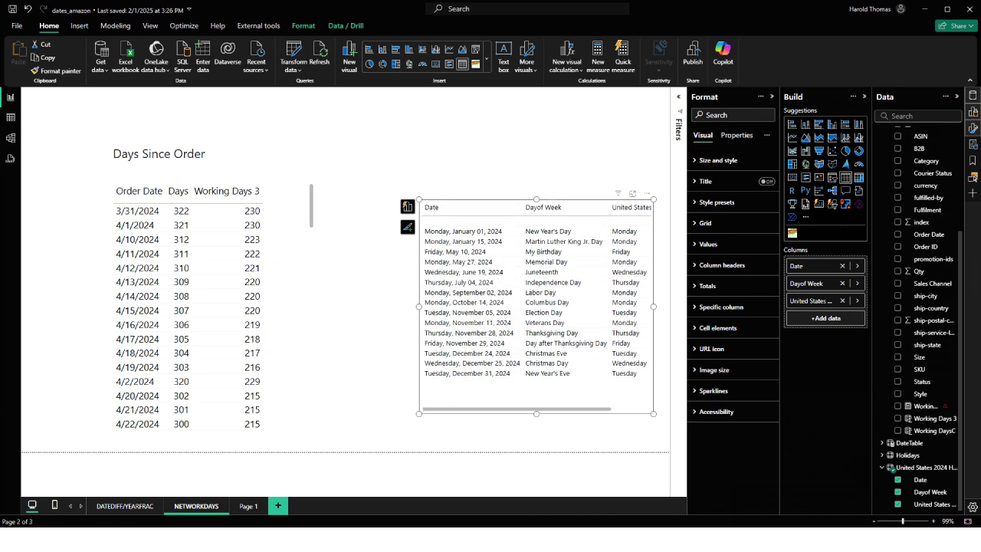
Step: In the model view, rearrange the DateTable and Holidays cards and delete the relationship between them
left_click(10, 138)
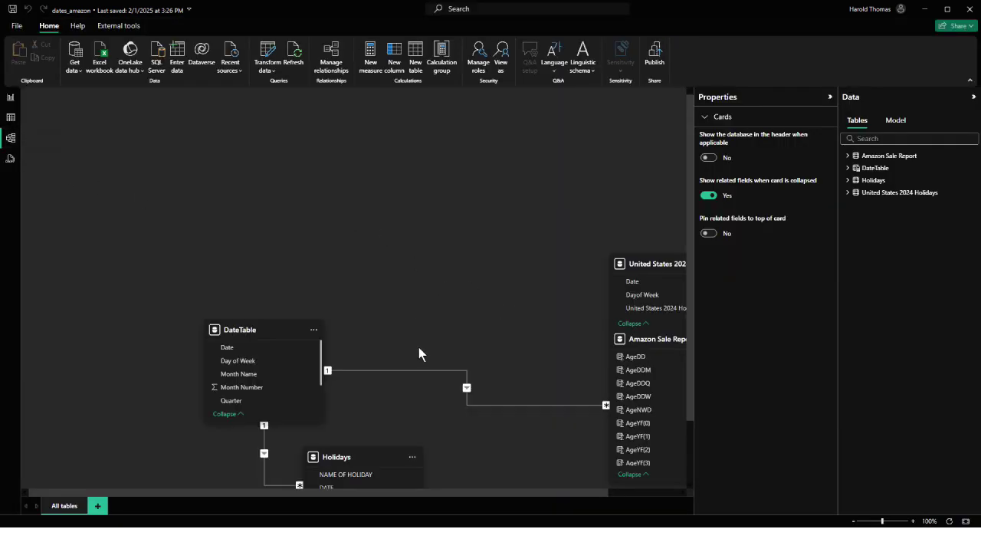
left_click_drag(279, 330, 199, 169)
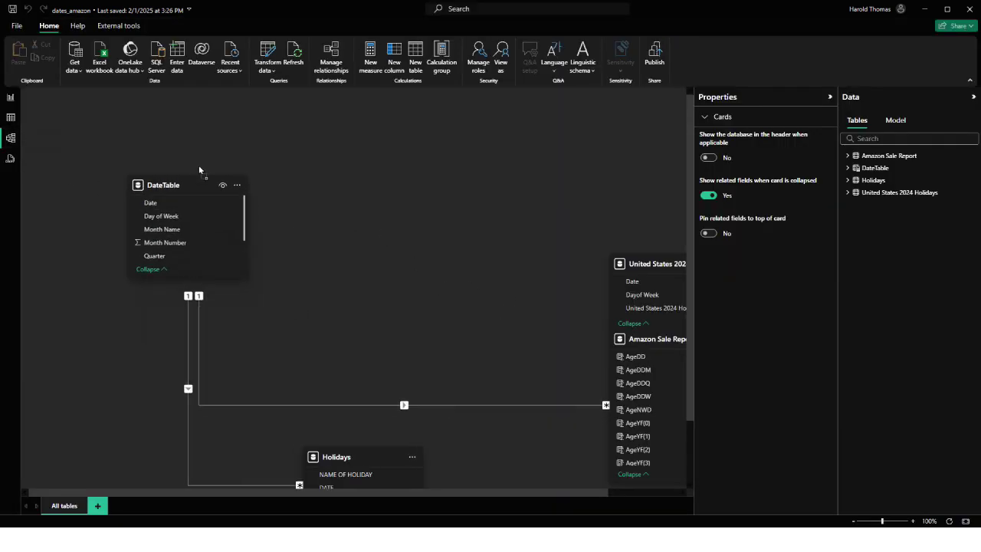
left_click_drag(356, 449, 273, 296)
right_click(172, 279)
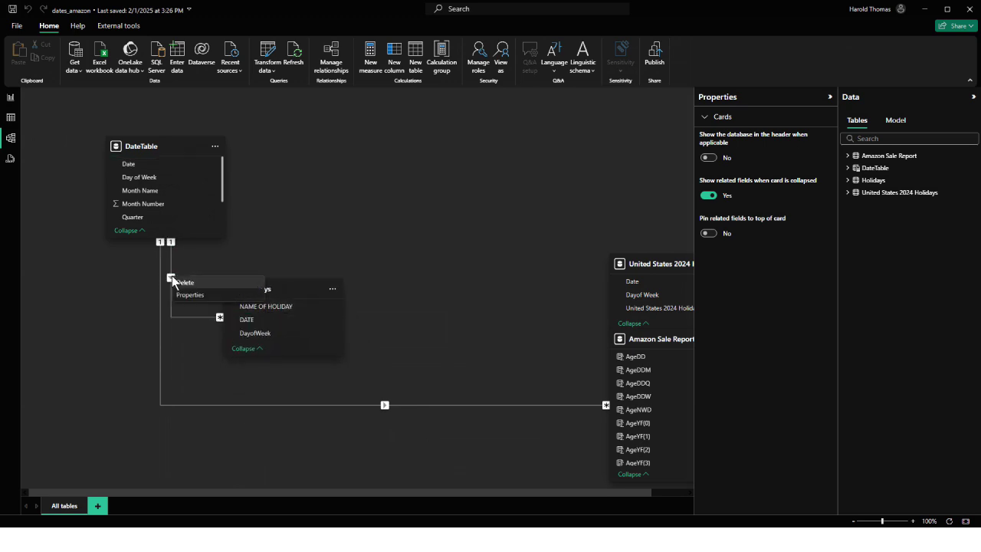
left_click(183, 282)
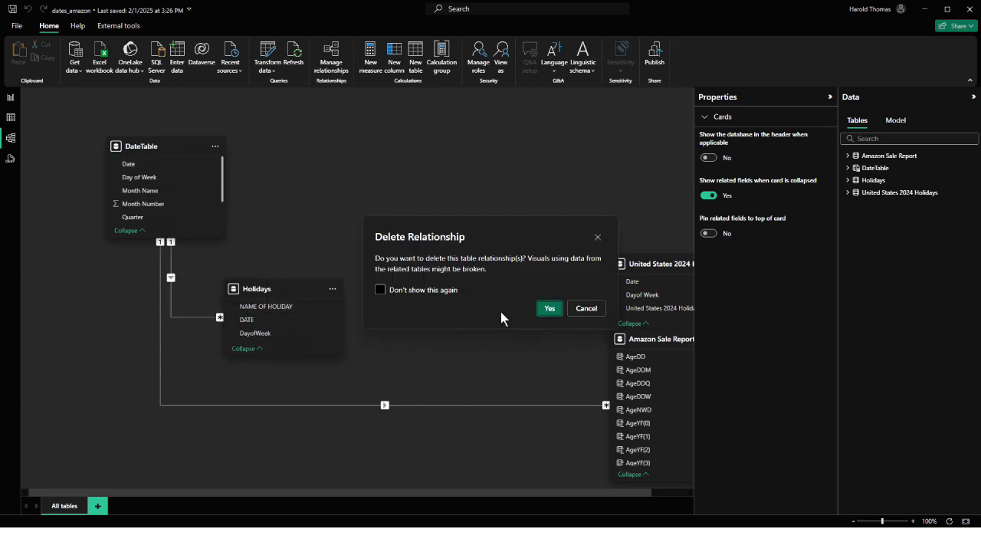
left_click(550, 308)
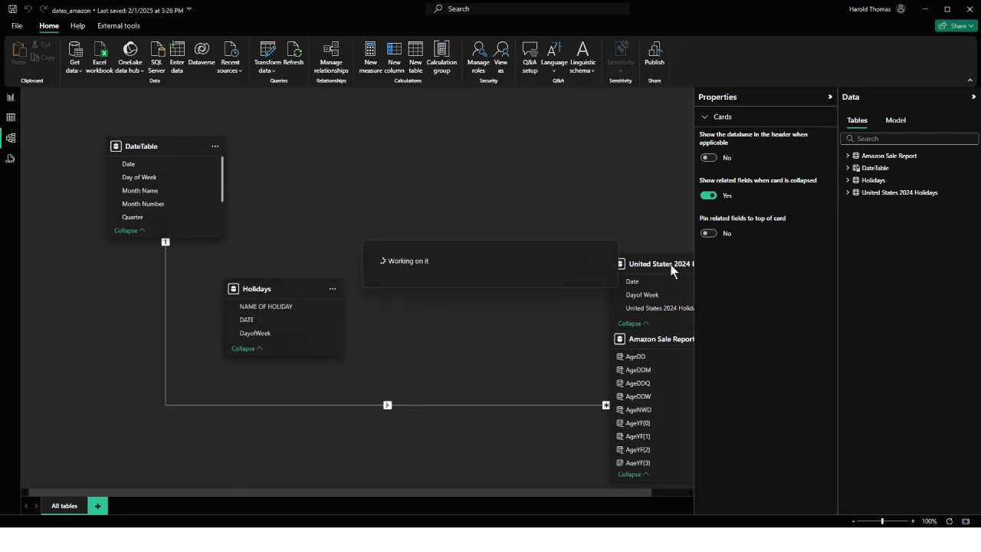
Step: Move the United States 2024 Holidays card into free space and create an active many-to-one relationship from its Date field to DateTable's Date
left_click(829, 96)
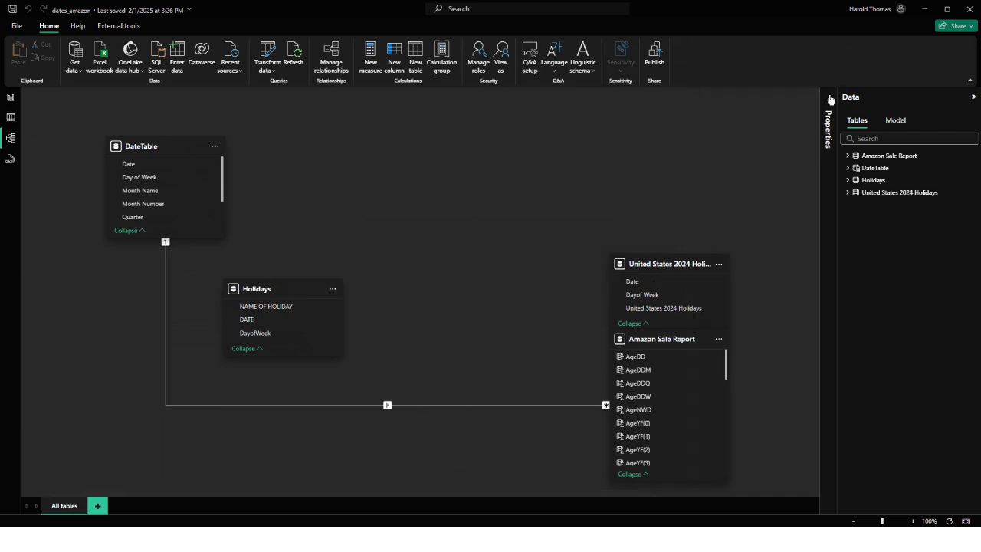
left_click_drag(676, 263, 504, 129)
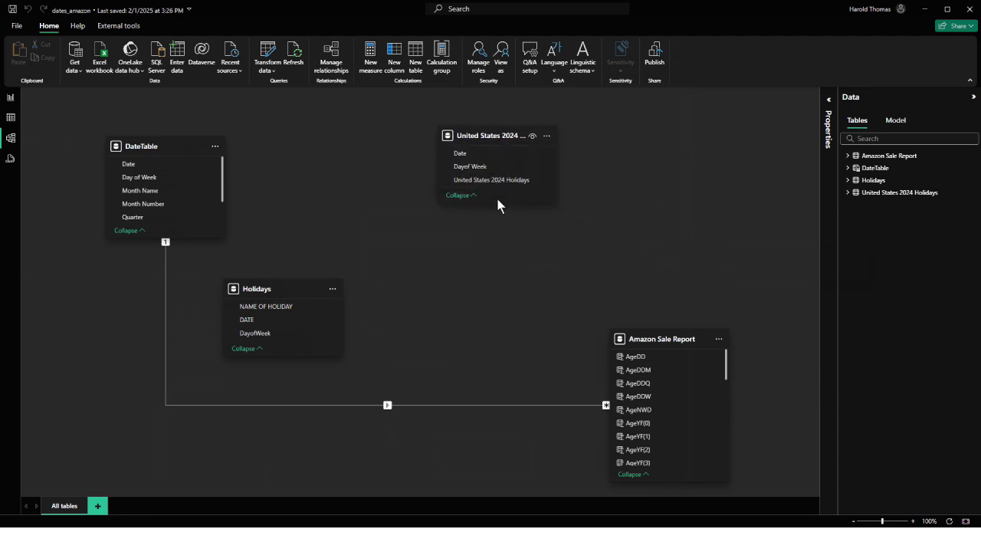
left_click_drag(463, 152, 128, 164)
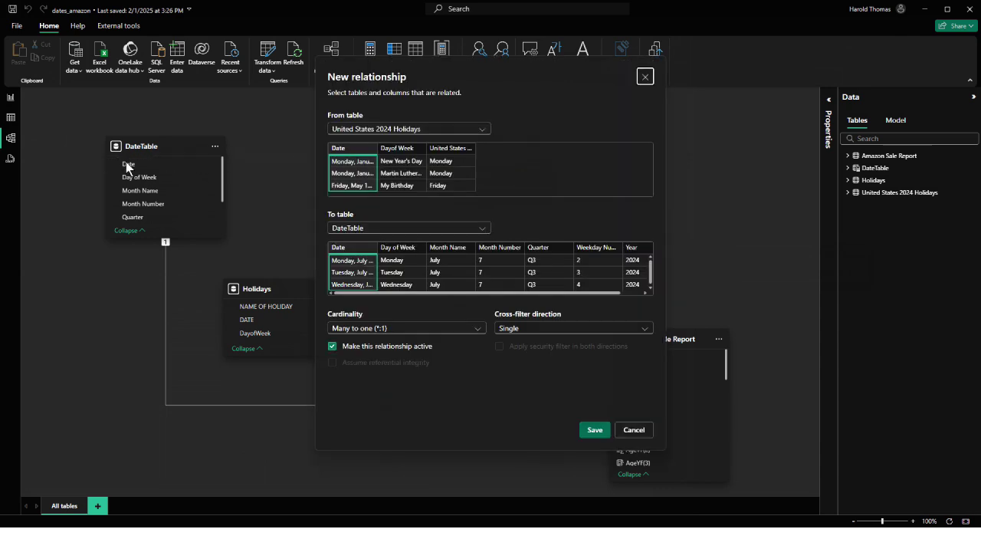
left_click(591, 431)
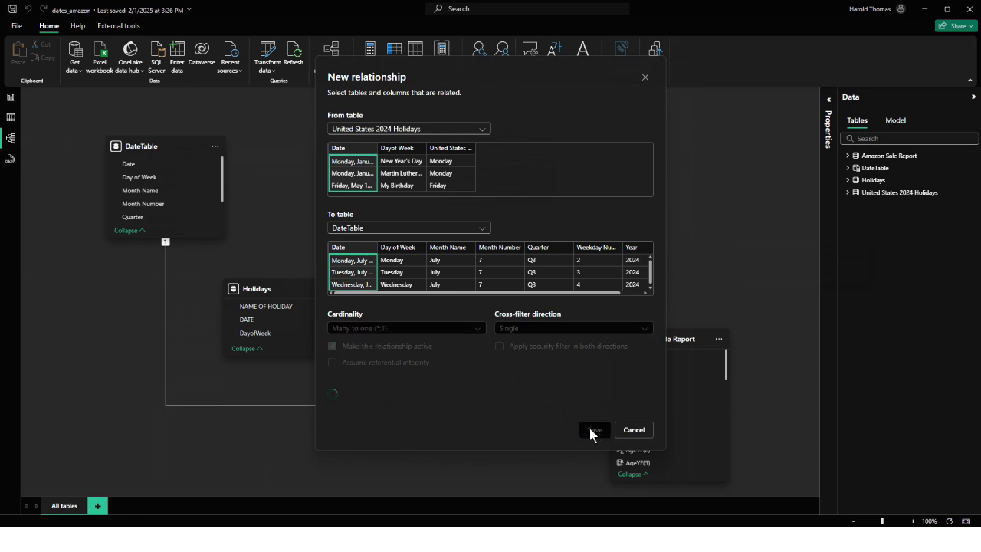
Step: In the report's Working Days 3 column formula, add a fourth NETWORKDAYS argument using SELECTCOLUMNS on the 'United States 2024 Holidays' table
left_click(11, 97)
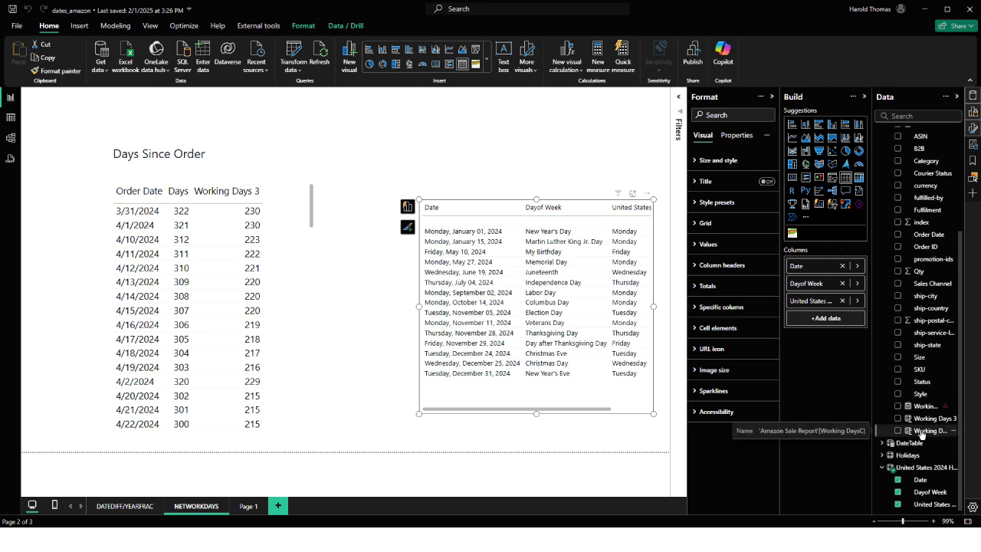
left_click(919, 417)
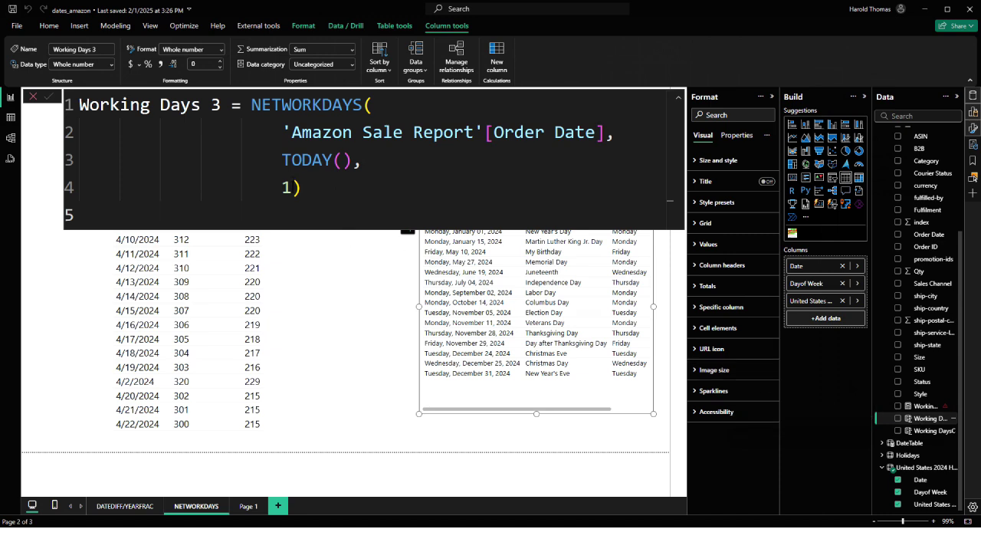
left_click(301, 187)
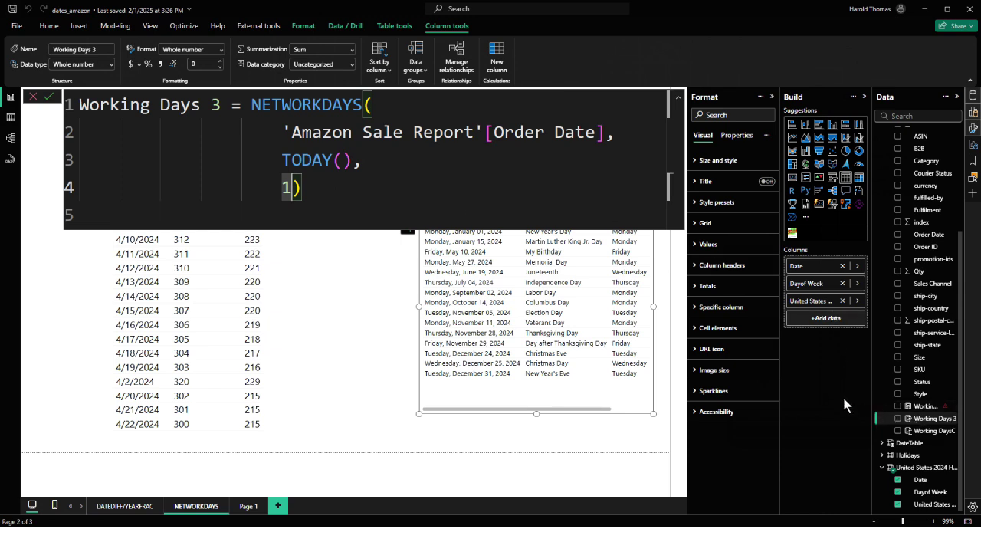
type(",S")
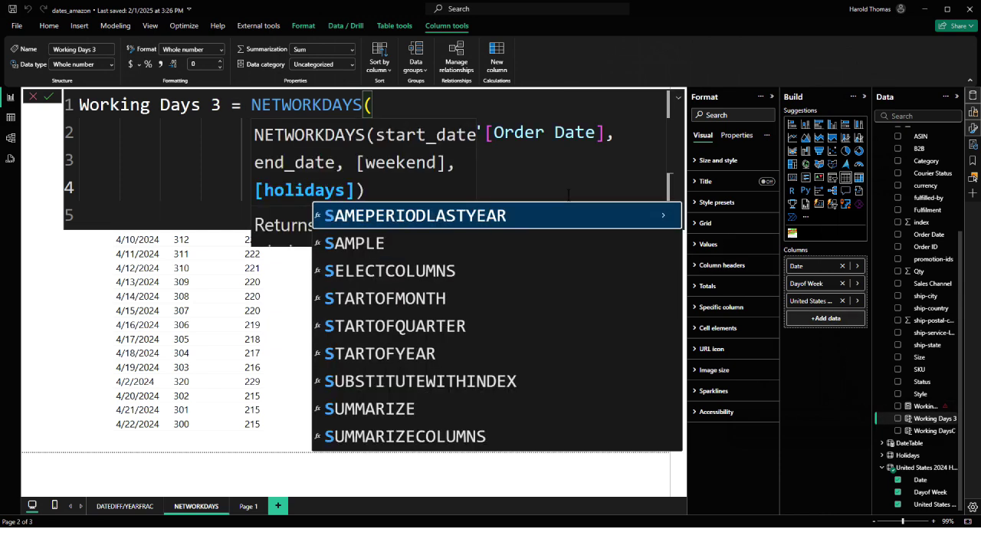
type("E")
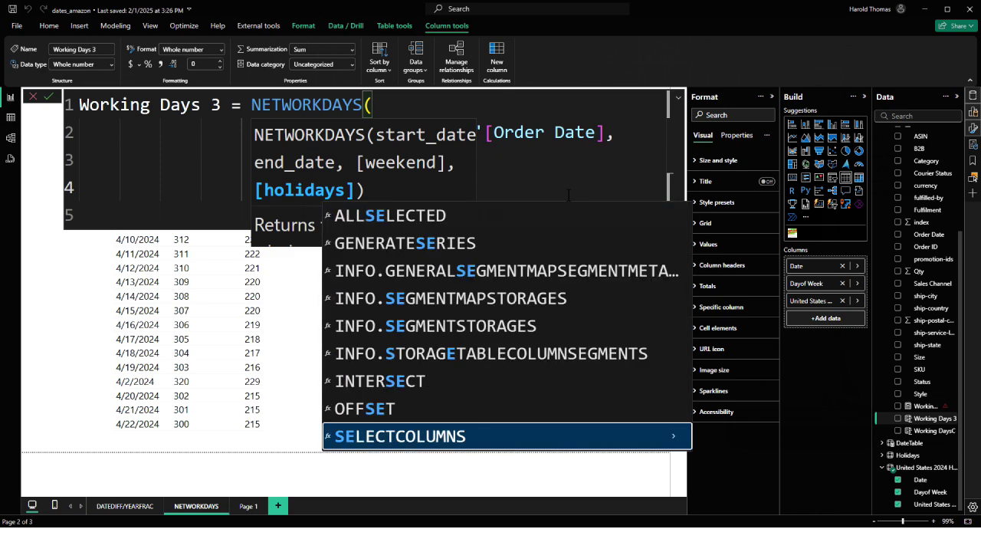
type("L")
left_click(461, 242)
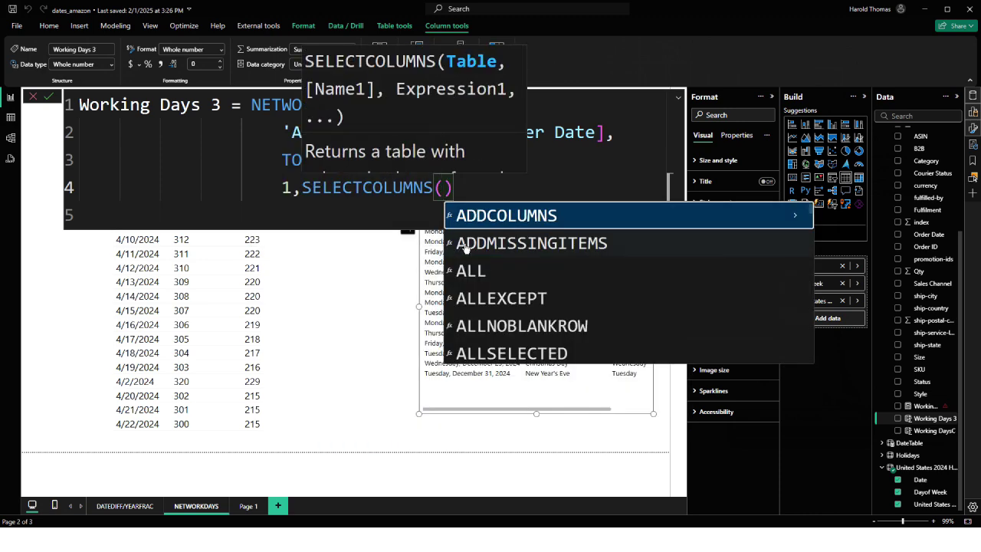
type("UNI")
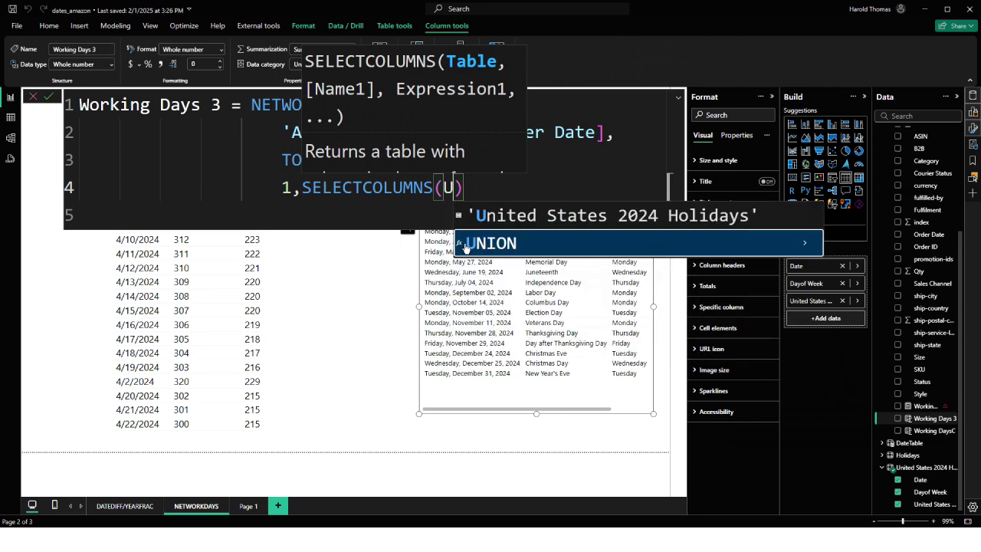
left_click(565, 216)
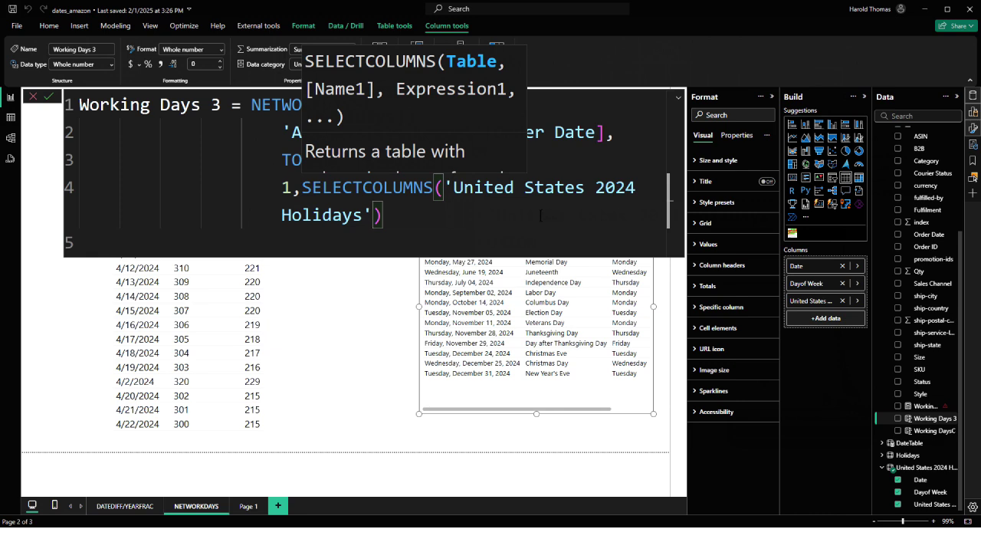
Step: Complete the SELECTCOLUMNS arguments with the column name "date" and the expression [Date]
type(", \"DATGE")
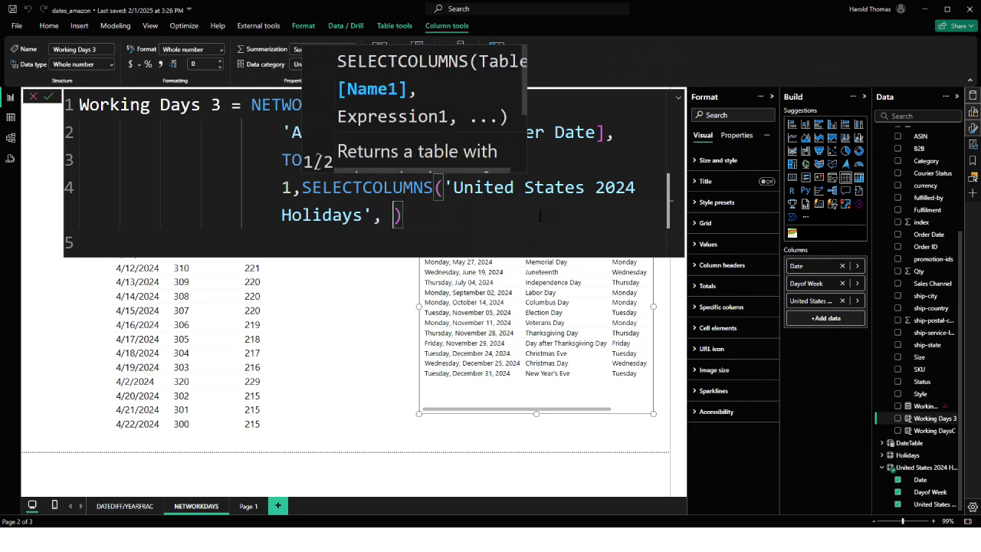
key("BackSpace")
key("BackSpace")
key("BackSpace")
key("BackSpace")
key("BackSpace")
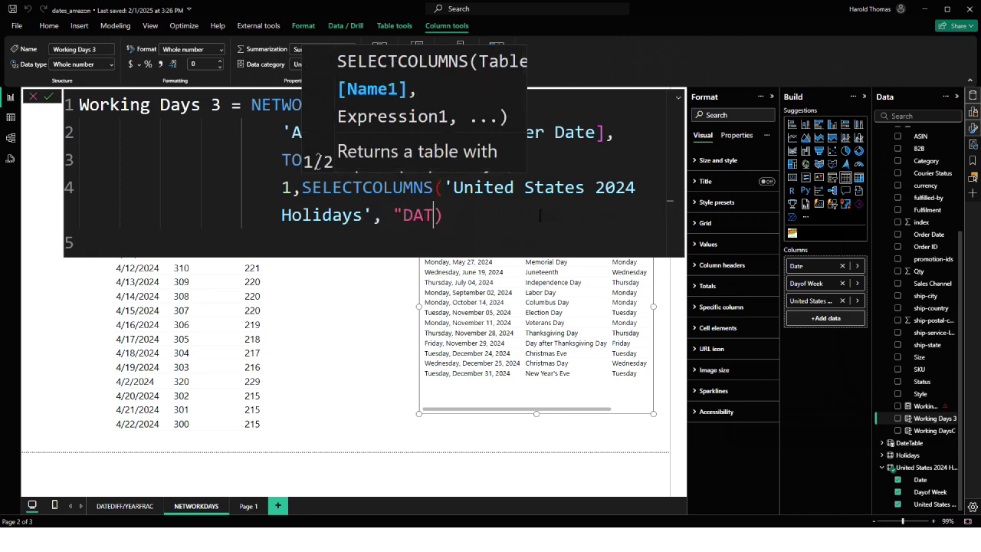
type("date\",")
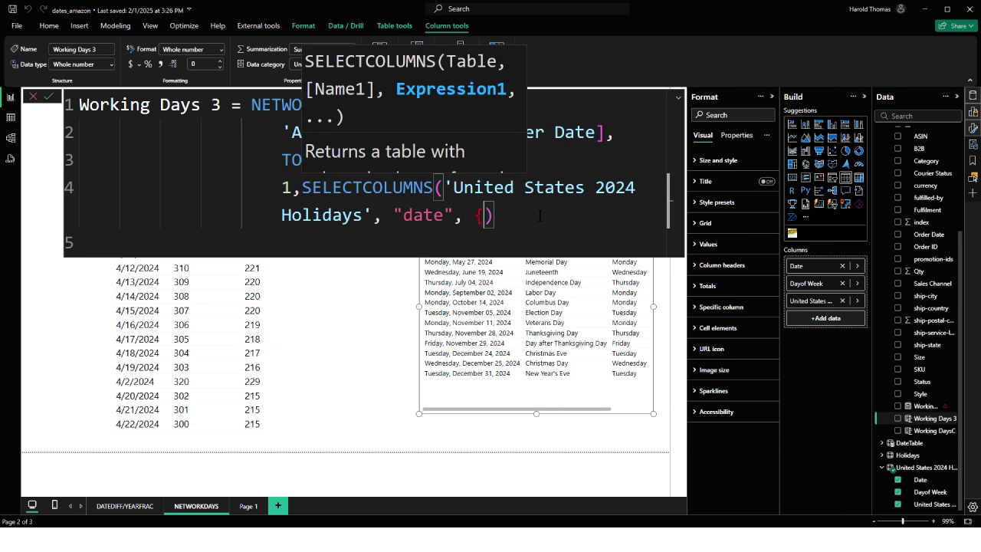
type("[d")
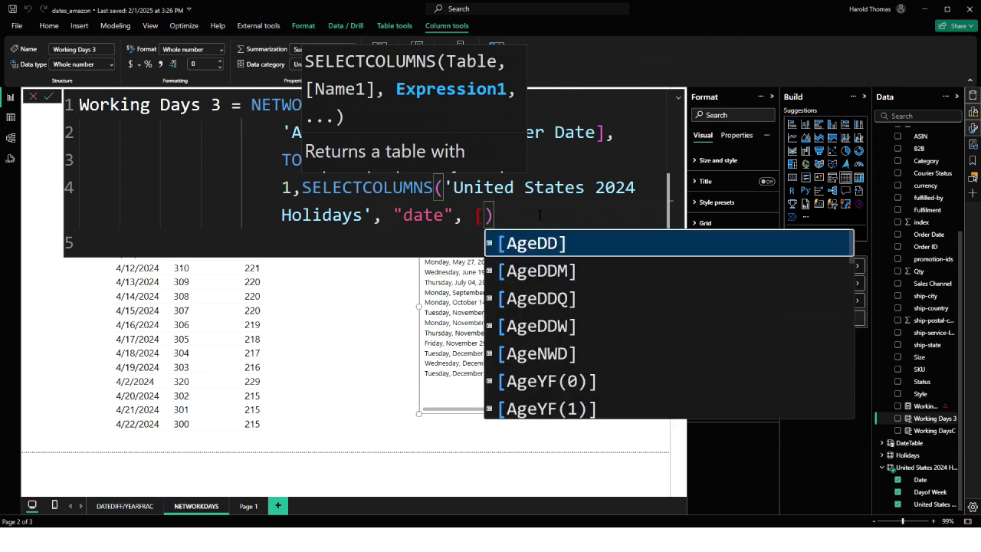
key("Tab")
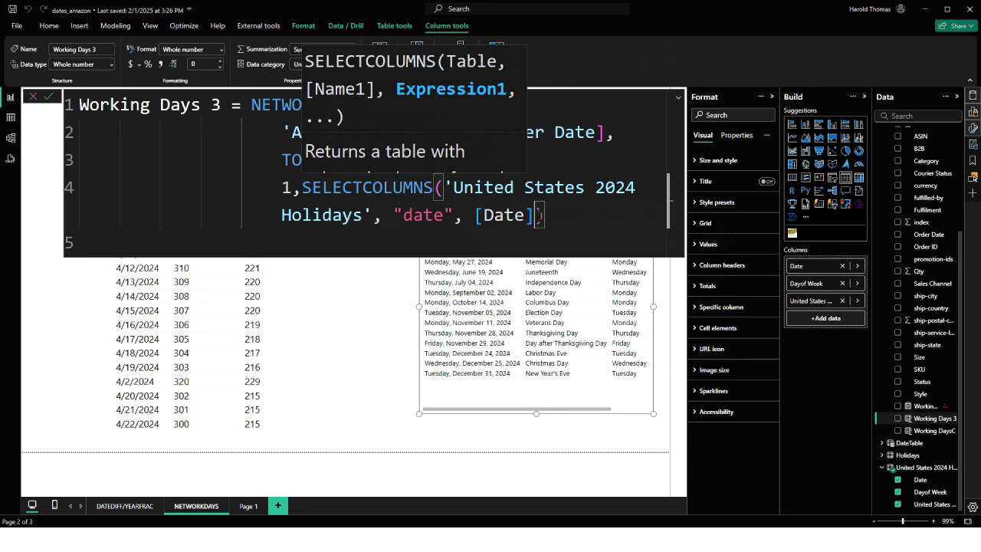
Step: Close the SELECTCOLUMNS and NETWORKDAYS parentheses, with the last one on its own line, and commit the Working Days 3 formula
key("Delete")
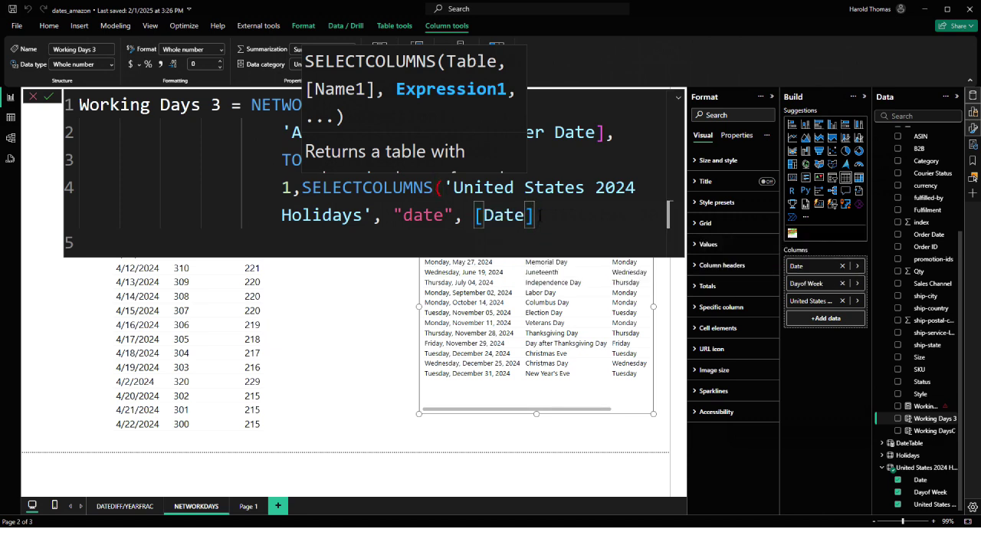
type(")")
key("shift+Return")
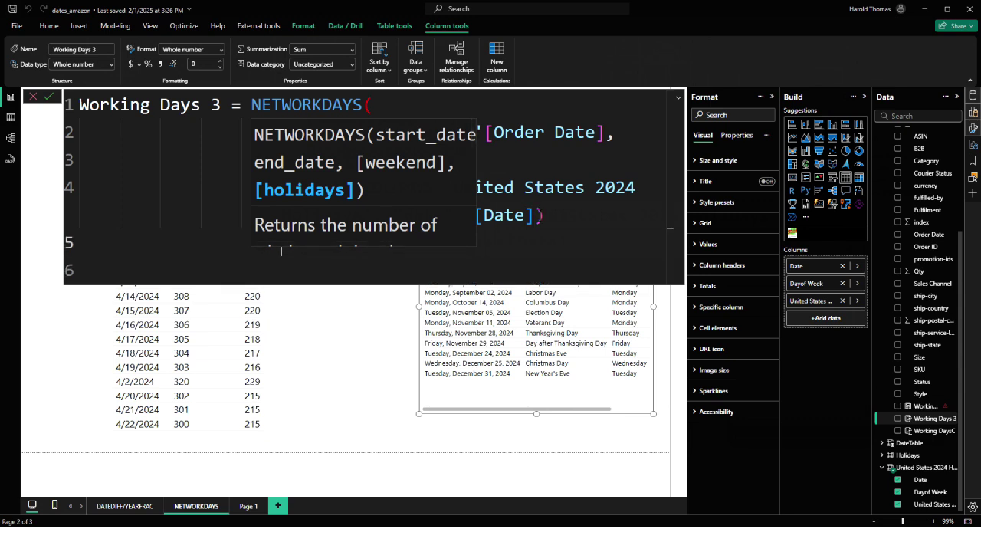
type(")")
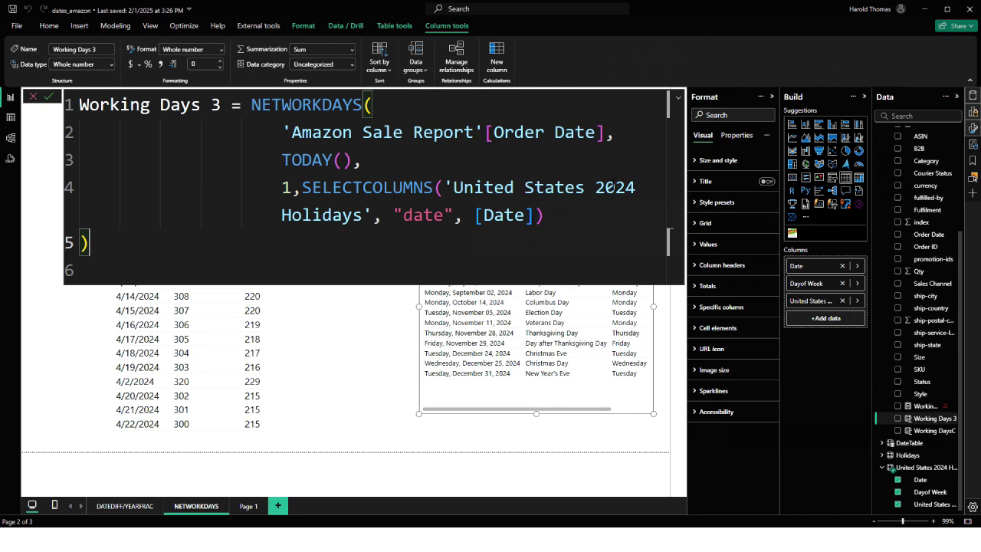
left_click(49, 96)
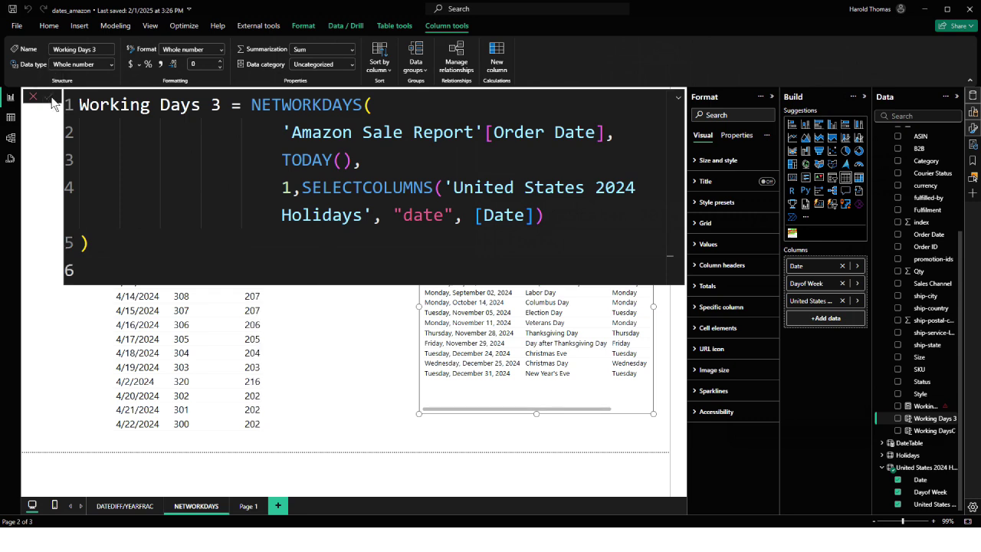
left_click(431, 164)
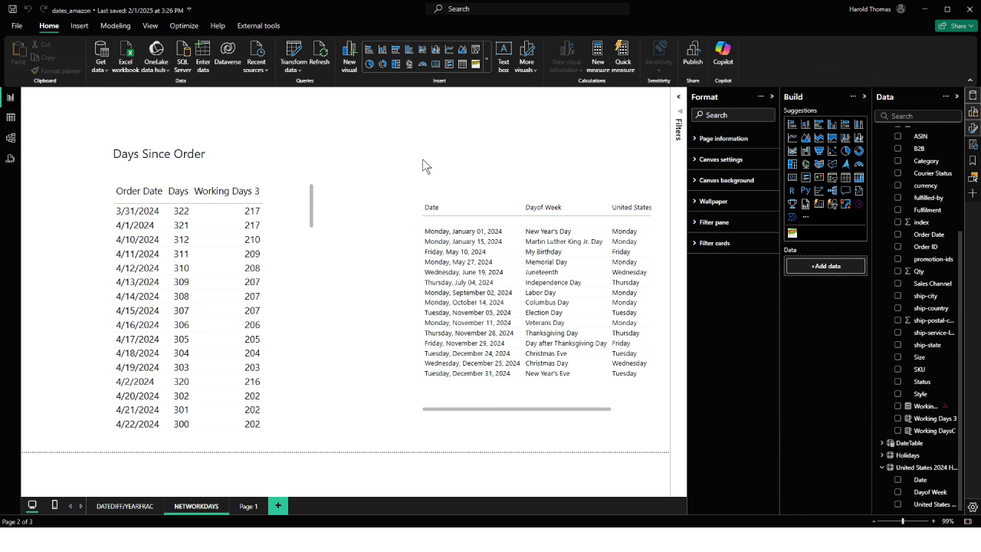